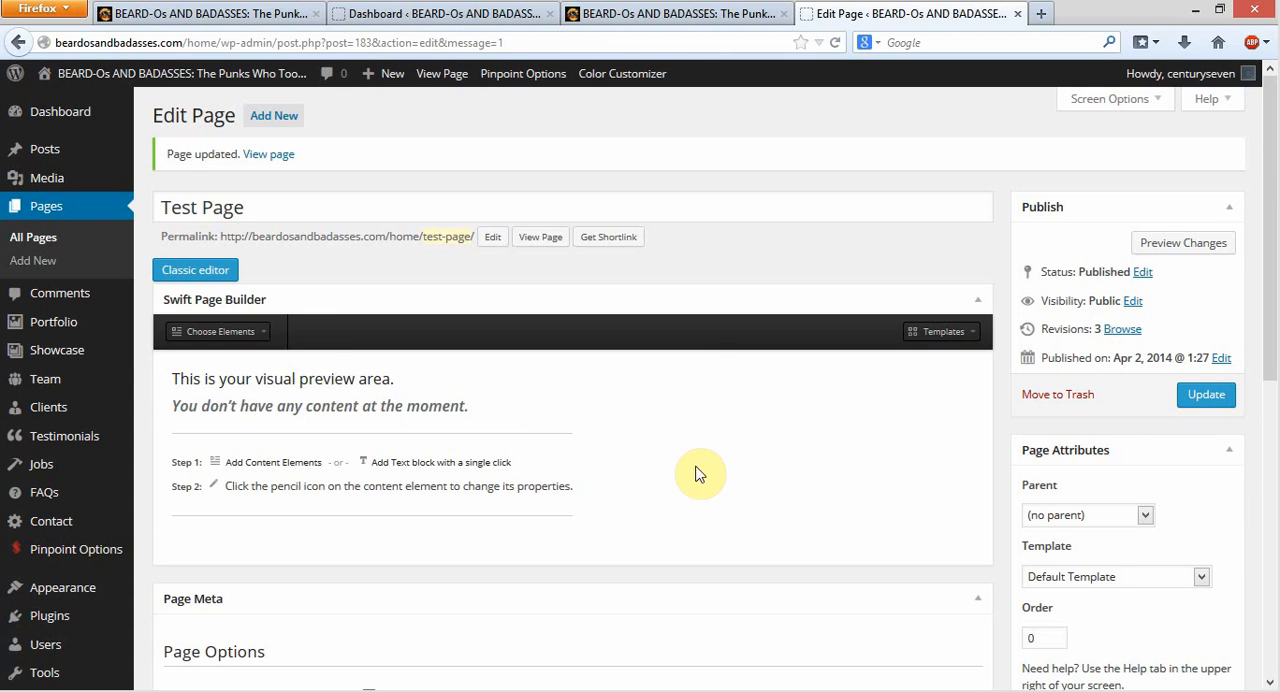
# Review the content elements available in the Swift Page Builder for the Test Page
pyautogui.click(270, 208)
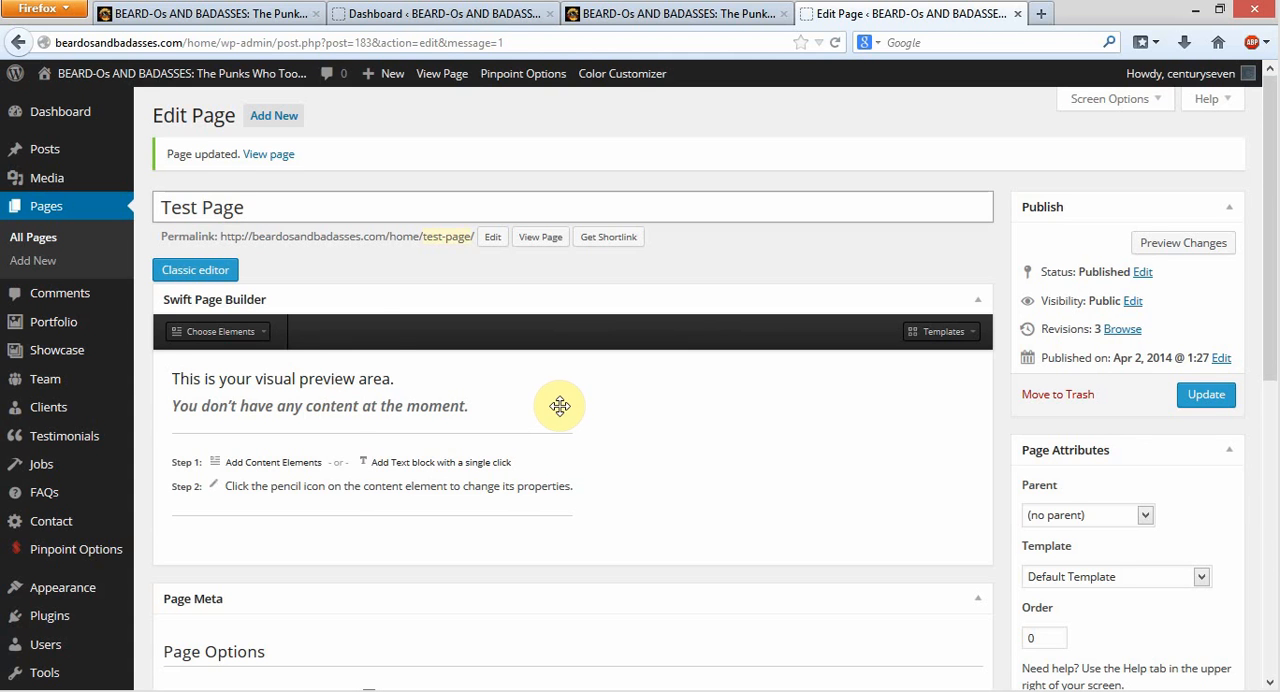
pyautogui.click(265, 335)
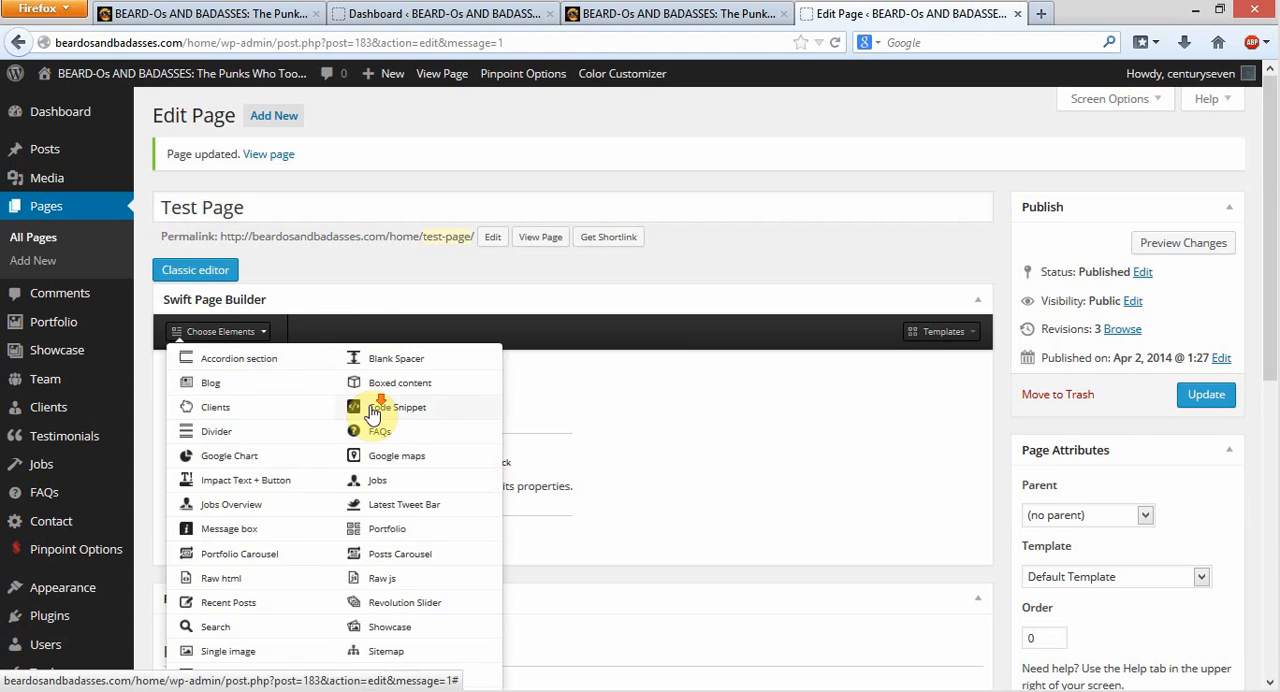
pyautogui.scroll(-4, 369, 400)
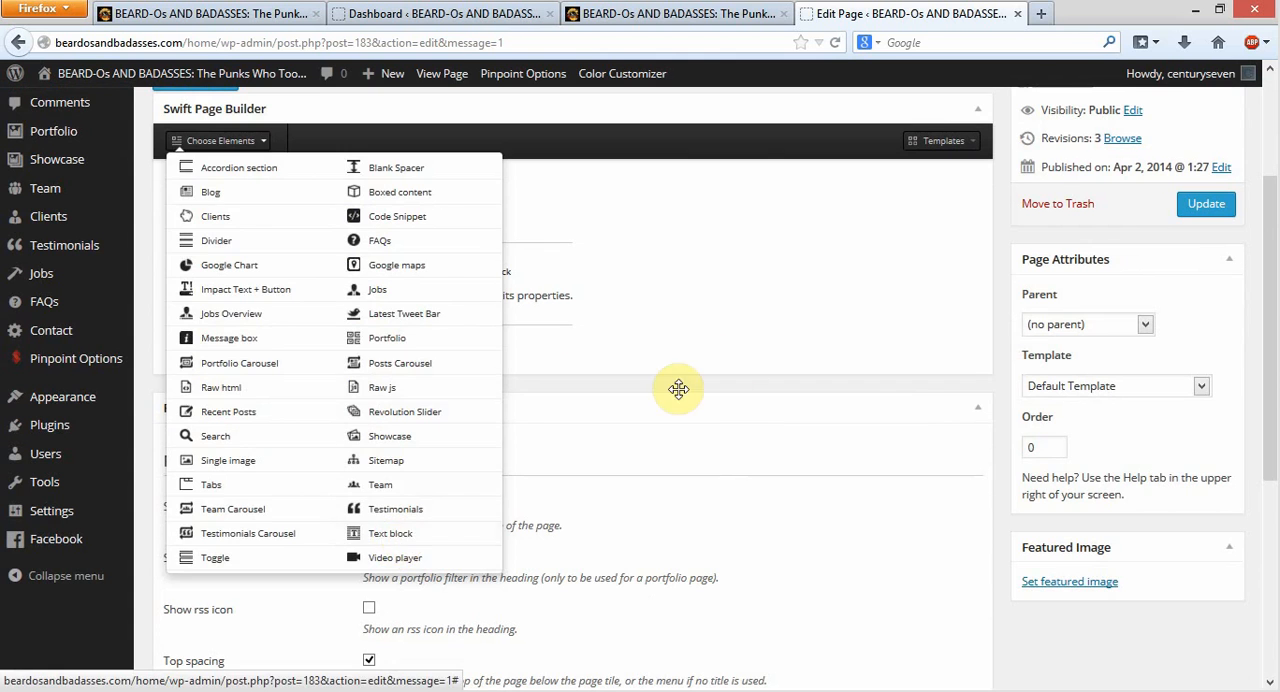
pyautogui.click(772, 318)
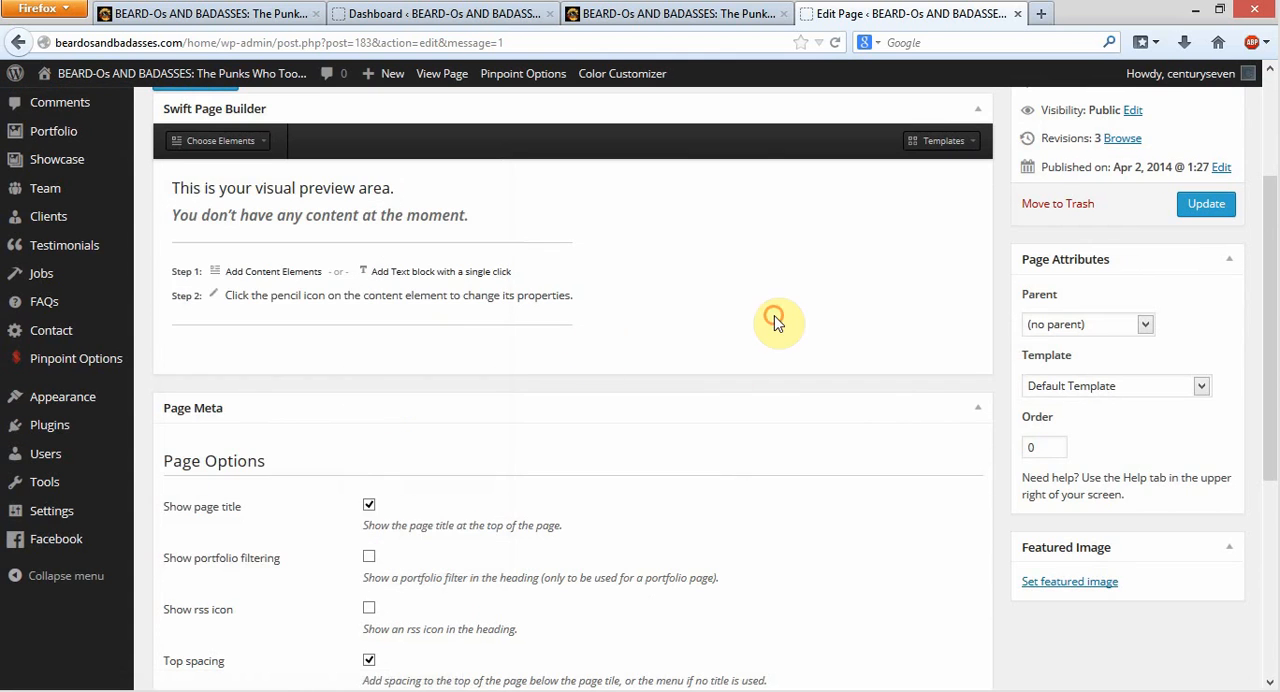
pyautogui.click(262, 280)
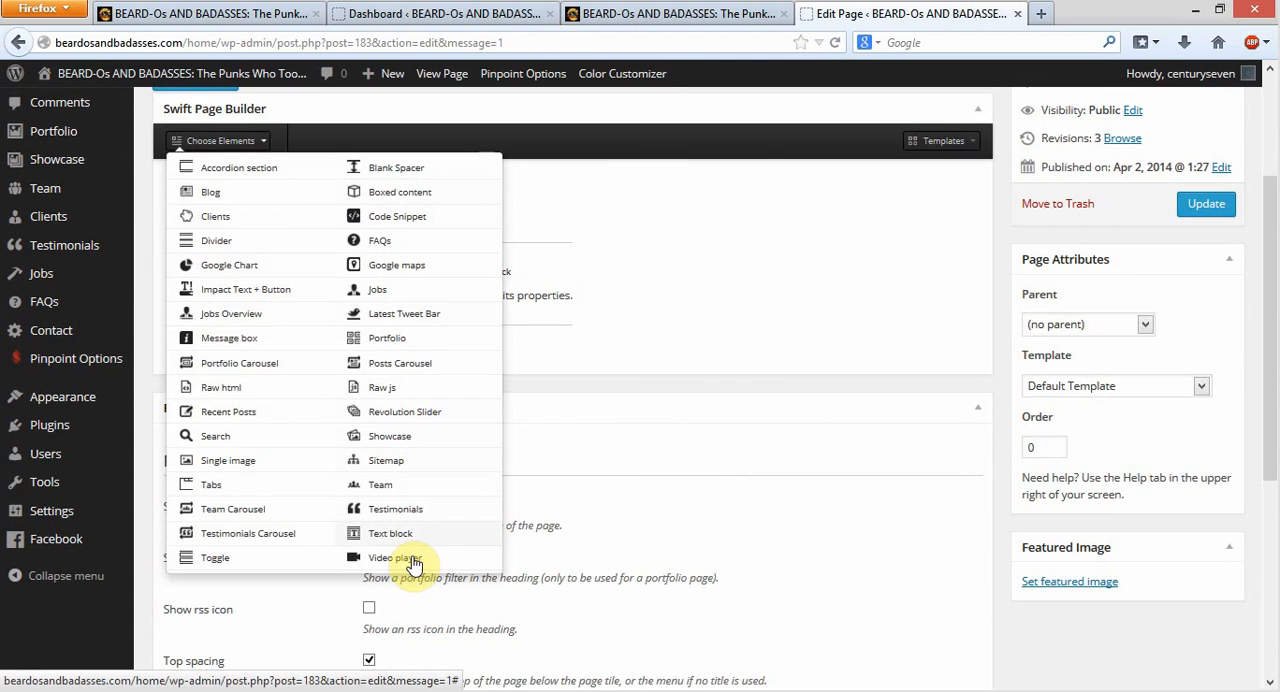
pyautogui.click(835, 225)
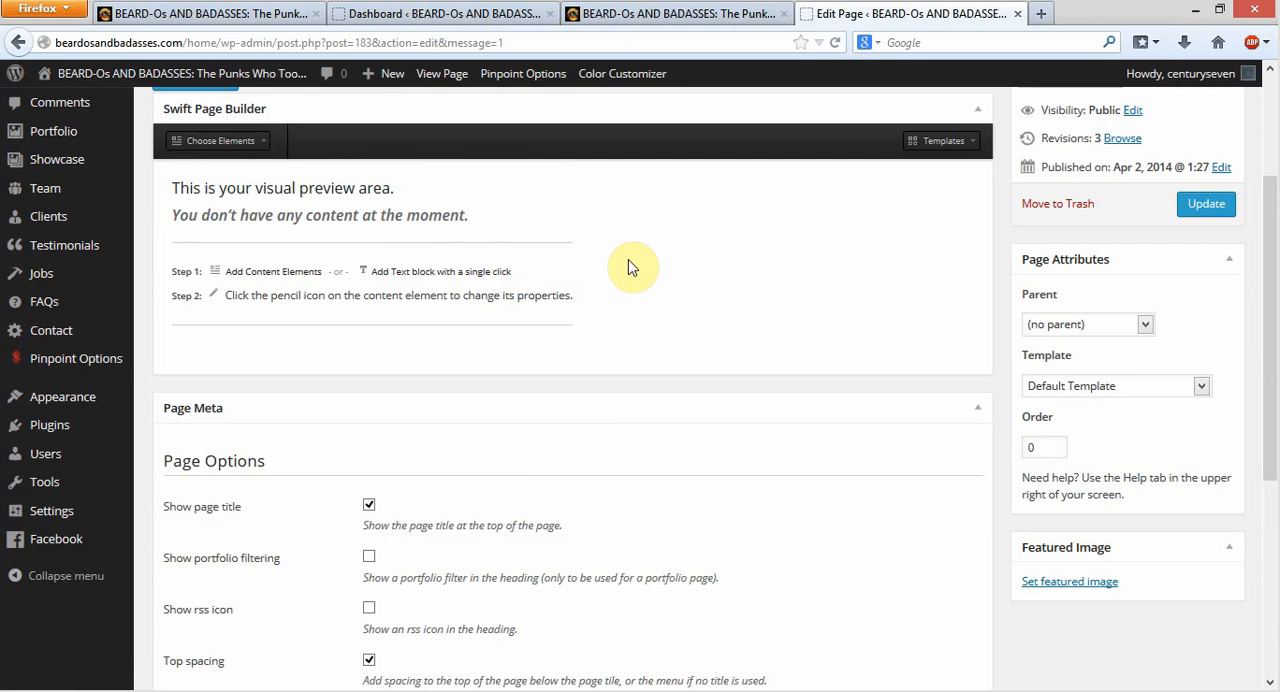
# Add a text block to the Test Page and delete its placeholder text
pyautogui.click(441, 271)
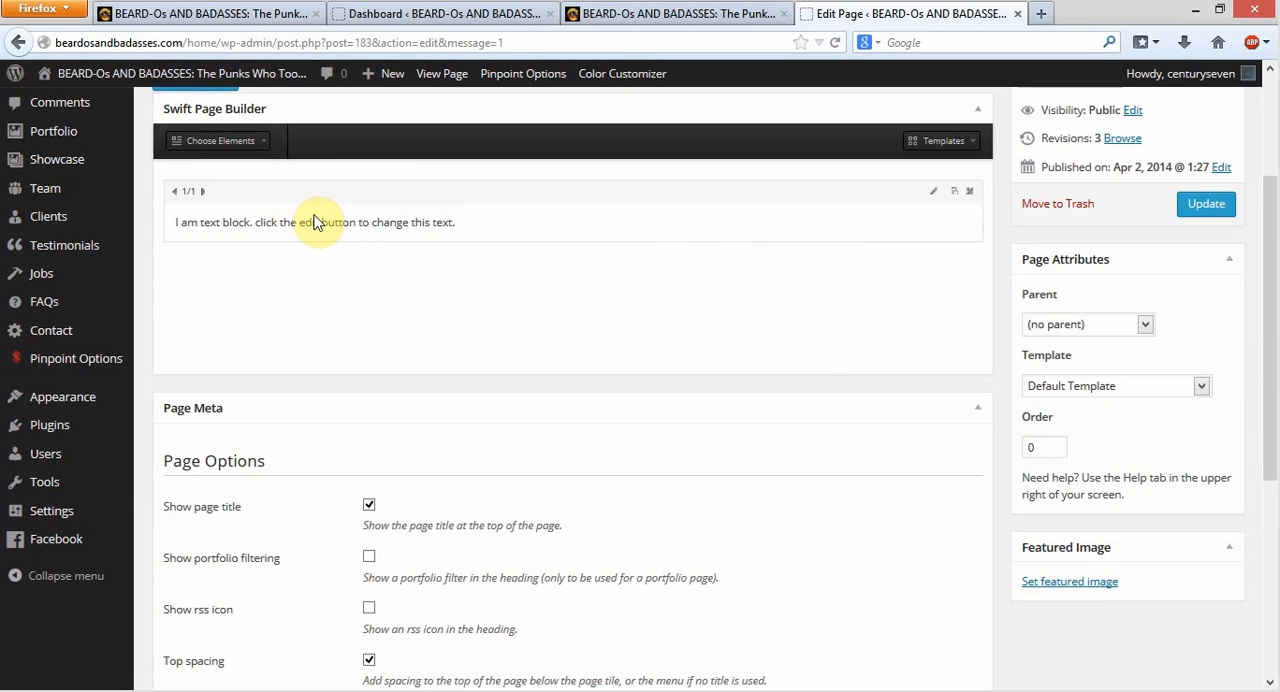
pyautogui.click(933, 191)
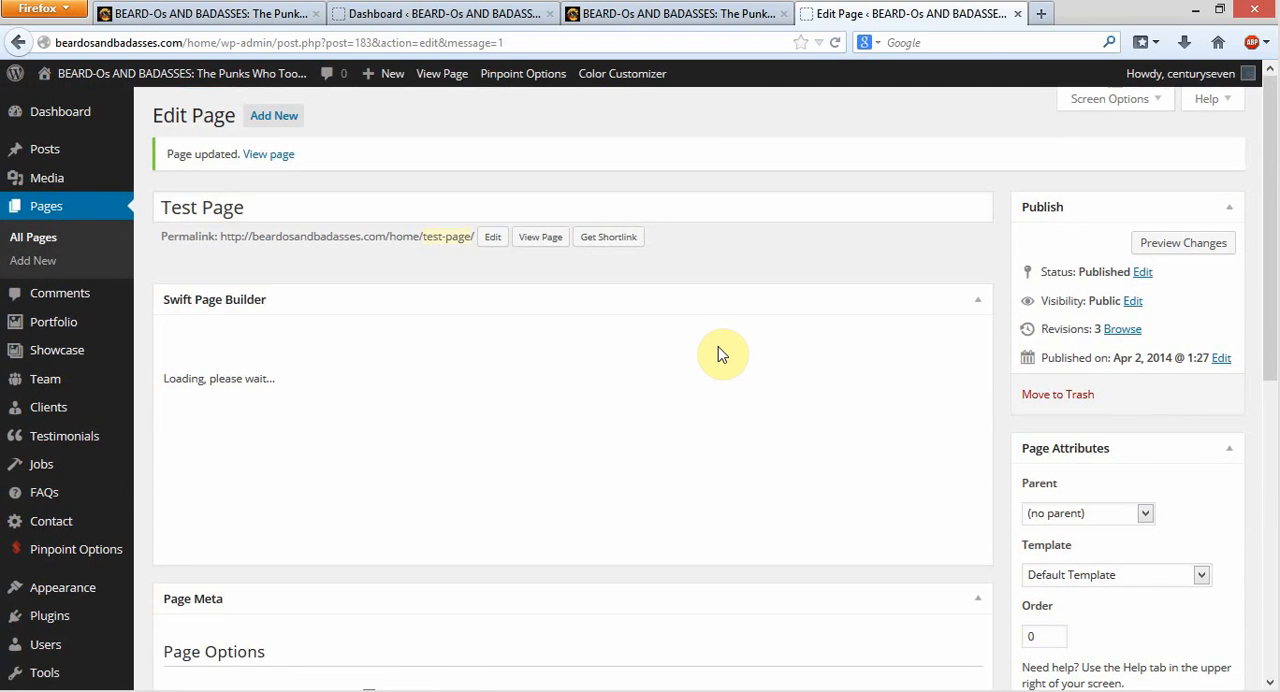
pyautogui.scroll(-2, 755, 348)
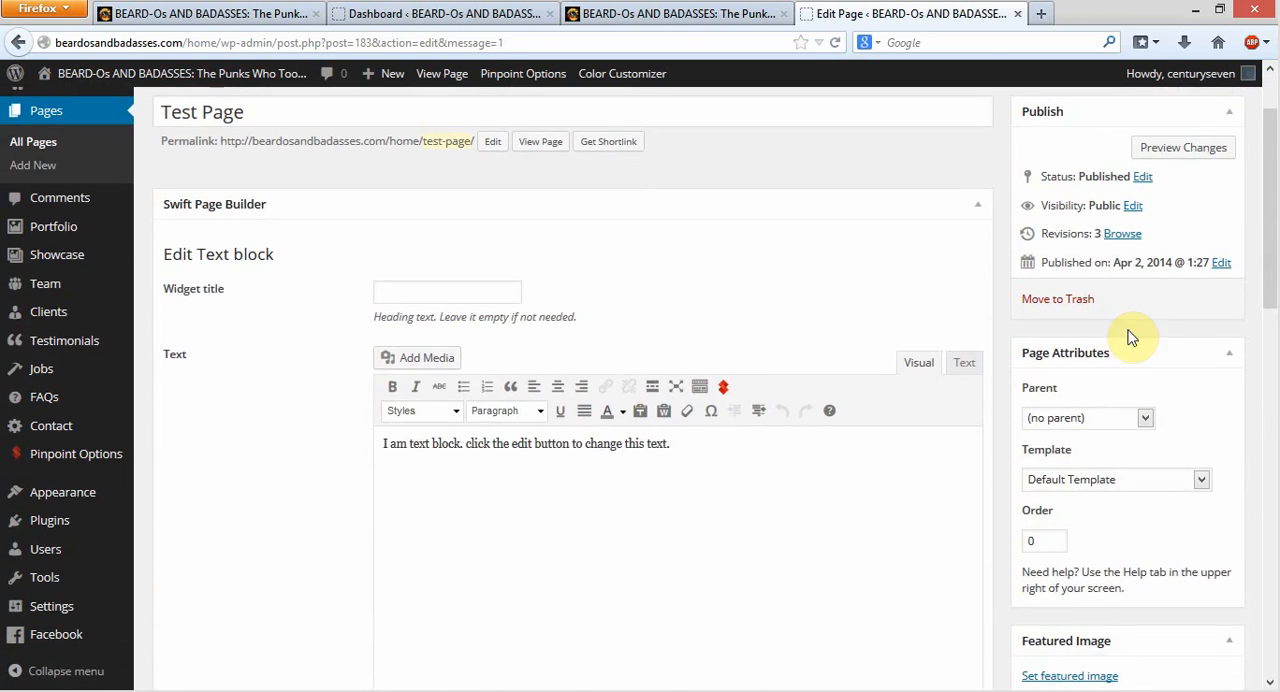
pyautogui.moveTo(711, 443); pyautogui.dragTo(362, 449)
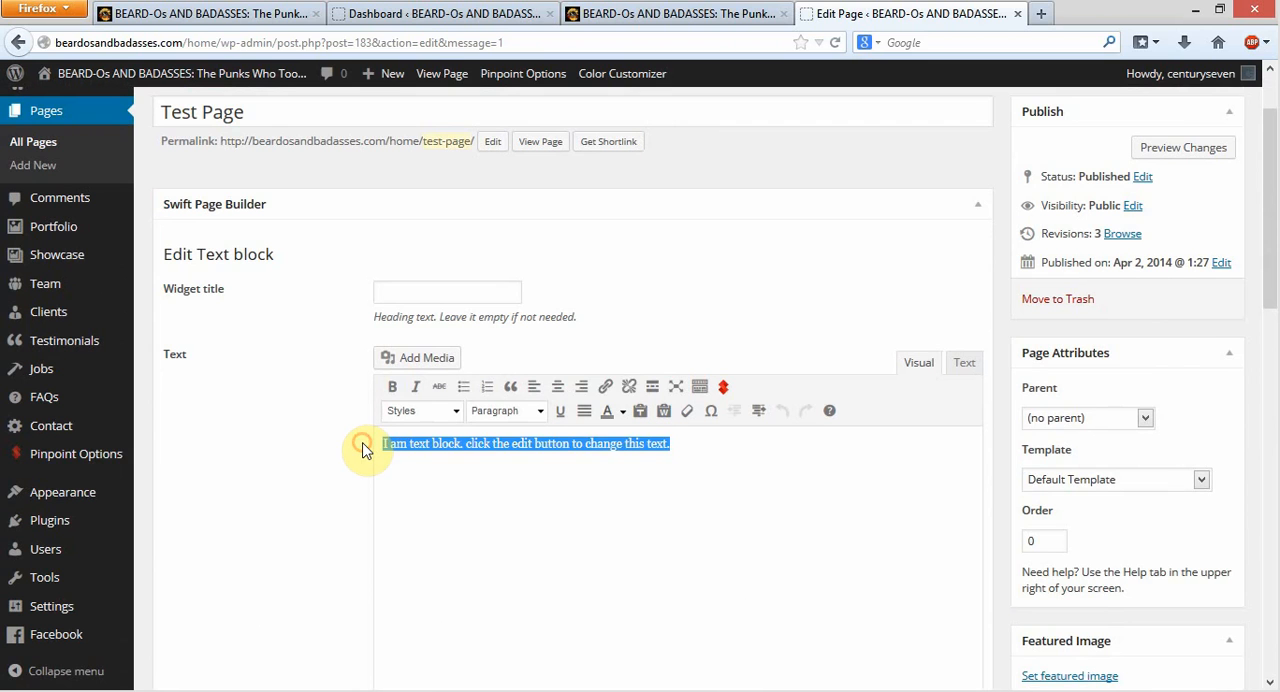
pyautogui.press('BackSpace')
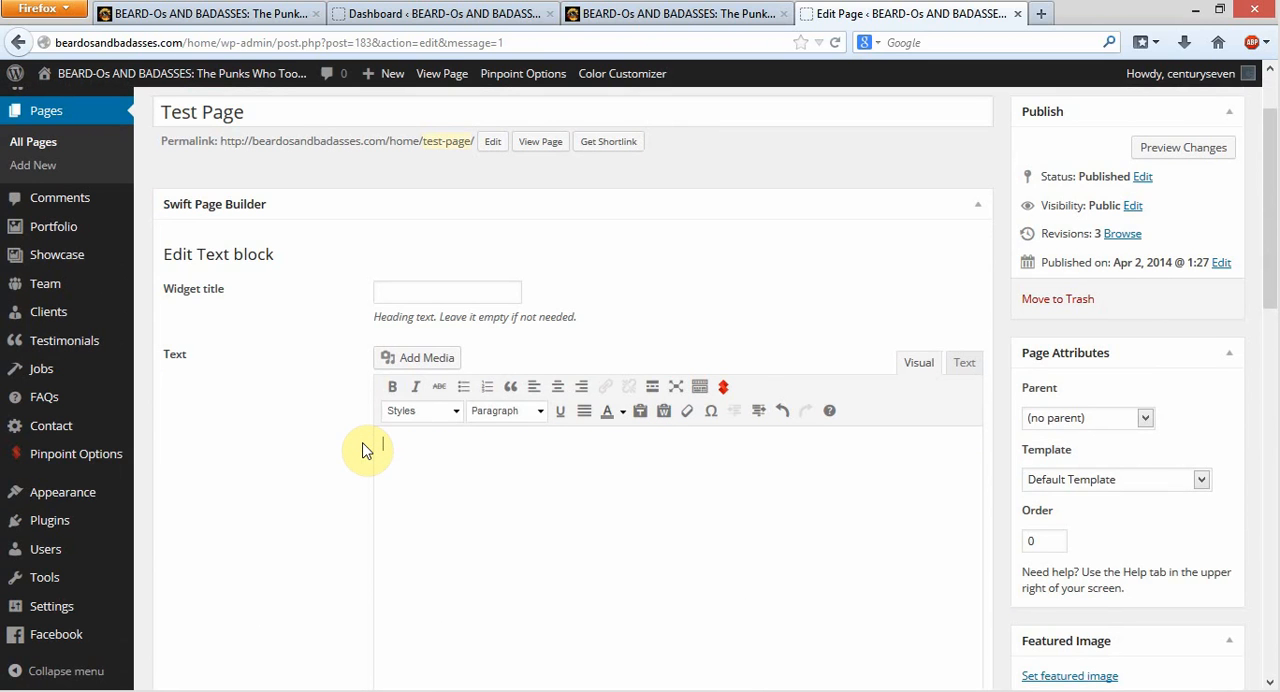
# Open the Swift Framework Shortcodes dialog from the text block's editor and choose the Columns shortcode
pyautogui.click(725, 390)
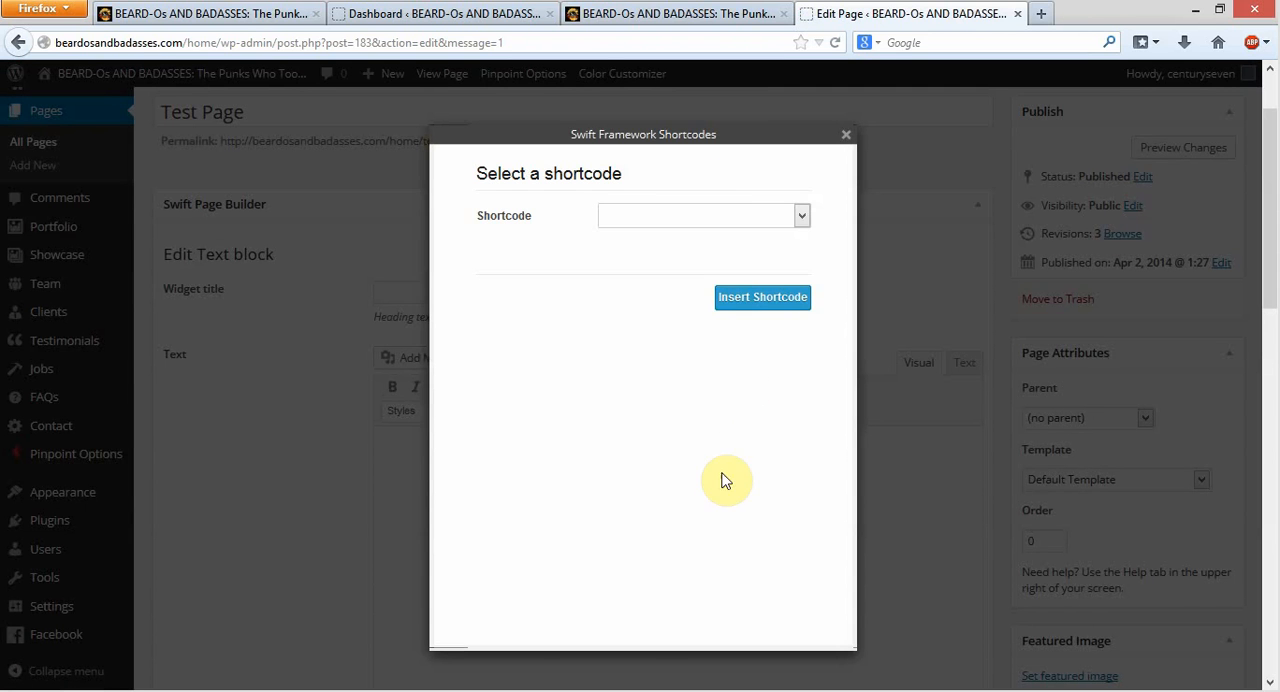
pyautogui.click(802, 217)
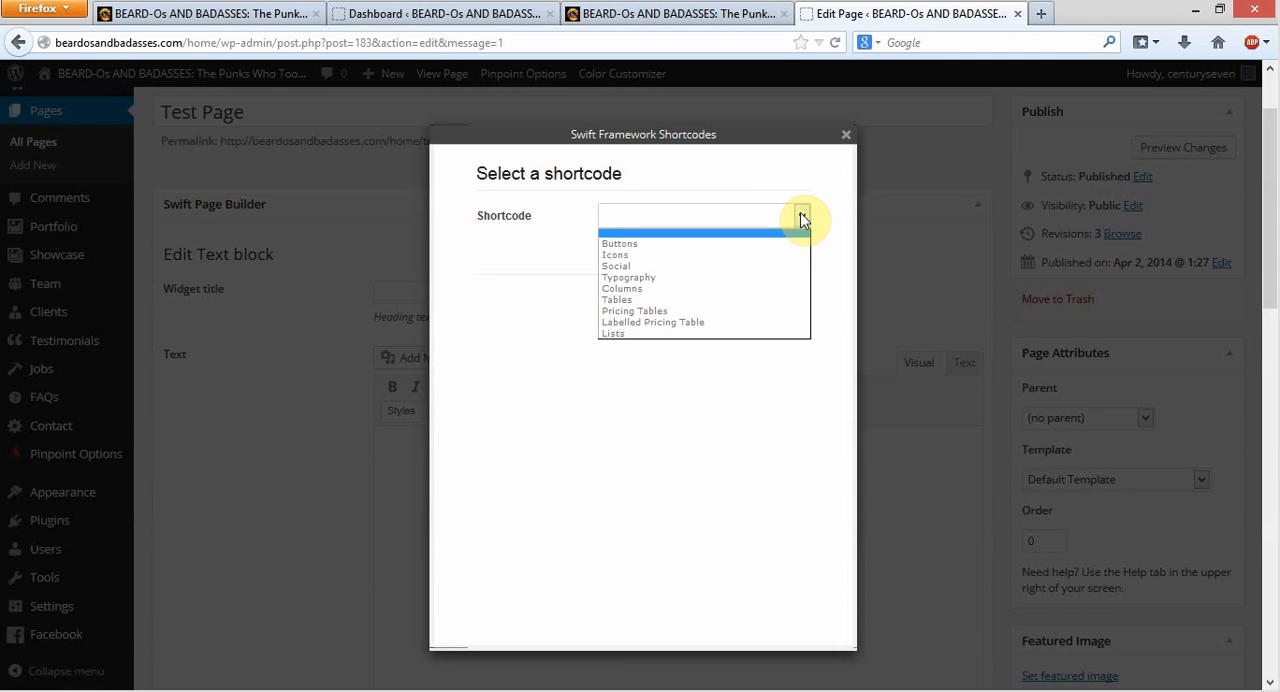
pyautogui.click(719, 289)
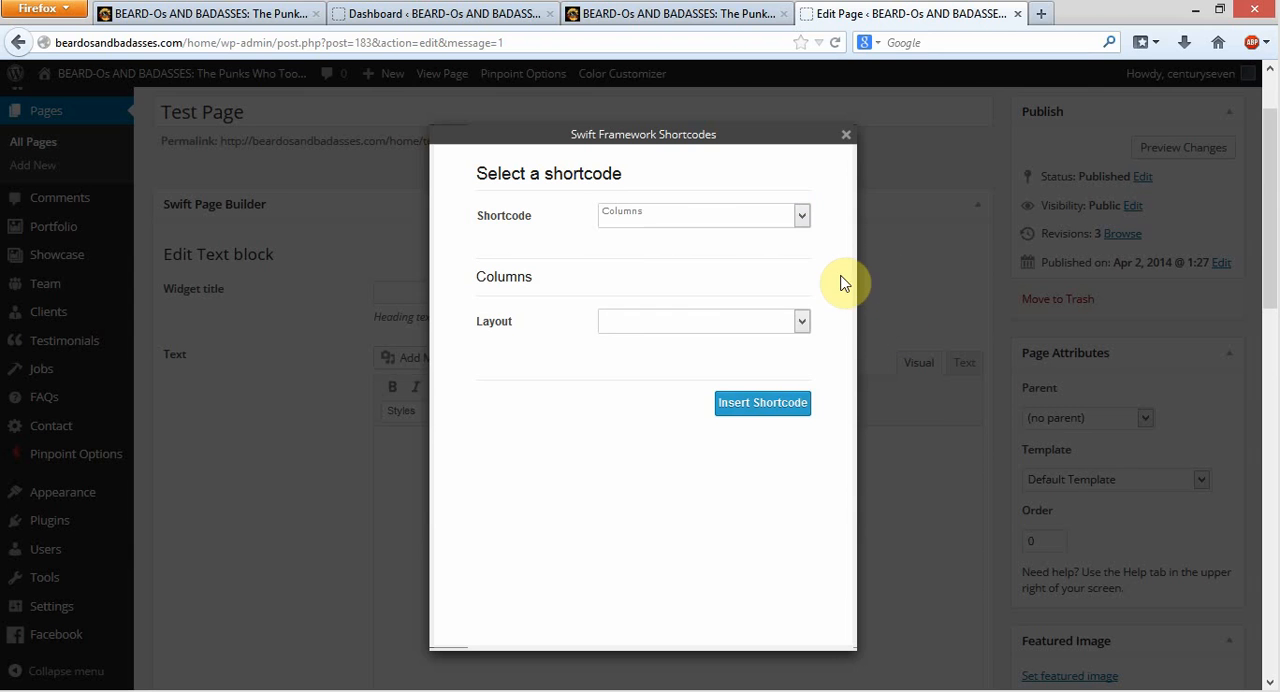
# Switch to the Buttons shortcode and examine its size, colour and type options
pyautogui.click(802, 216)
pyautogui.click(766, 244)
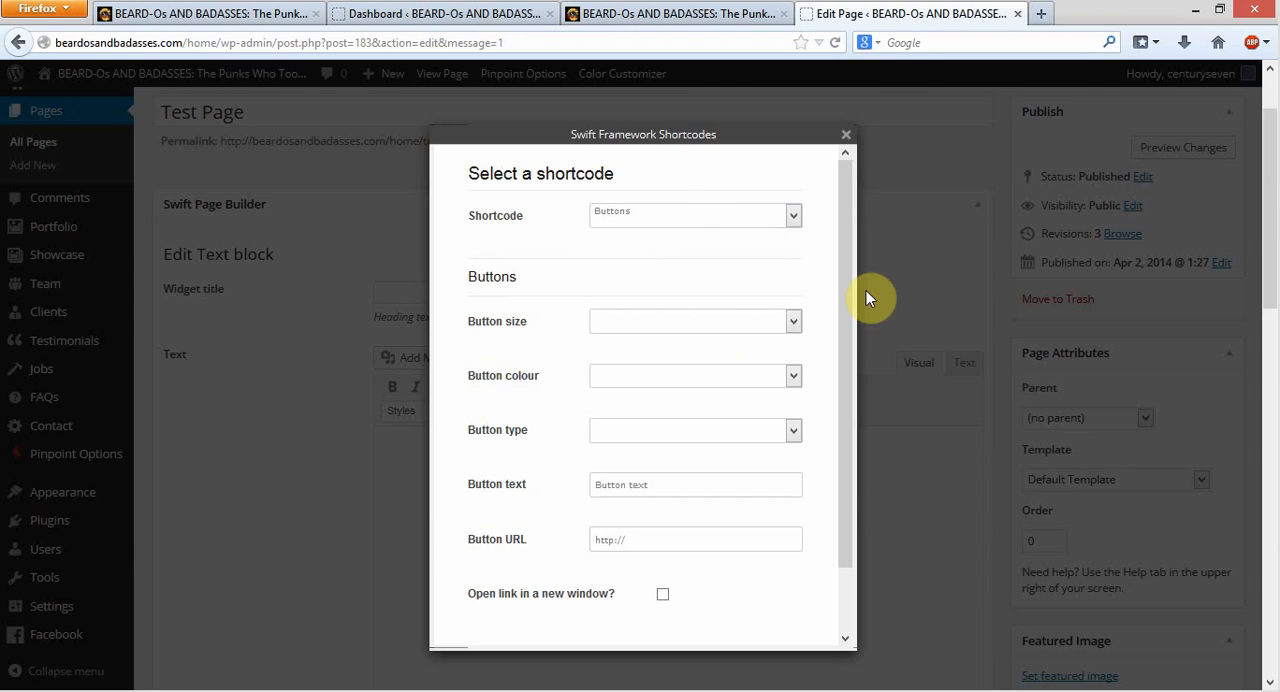
pyautogui.scroll(-2, 779, 418)
pyautogui.scroll(2, 755, 405)
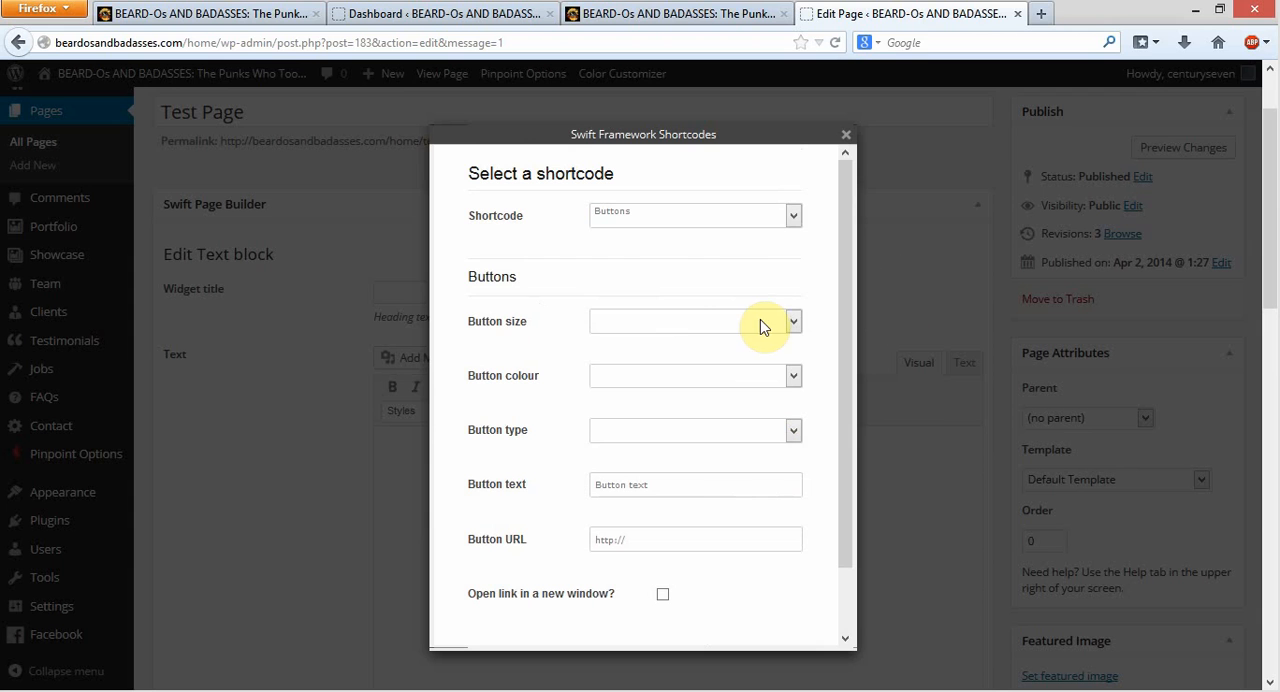
pyautogui.click(677, 320)
pyautogui.click(668, 334)
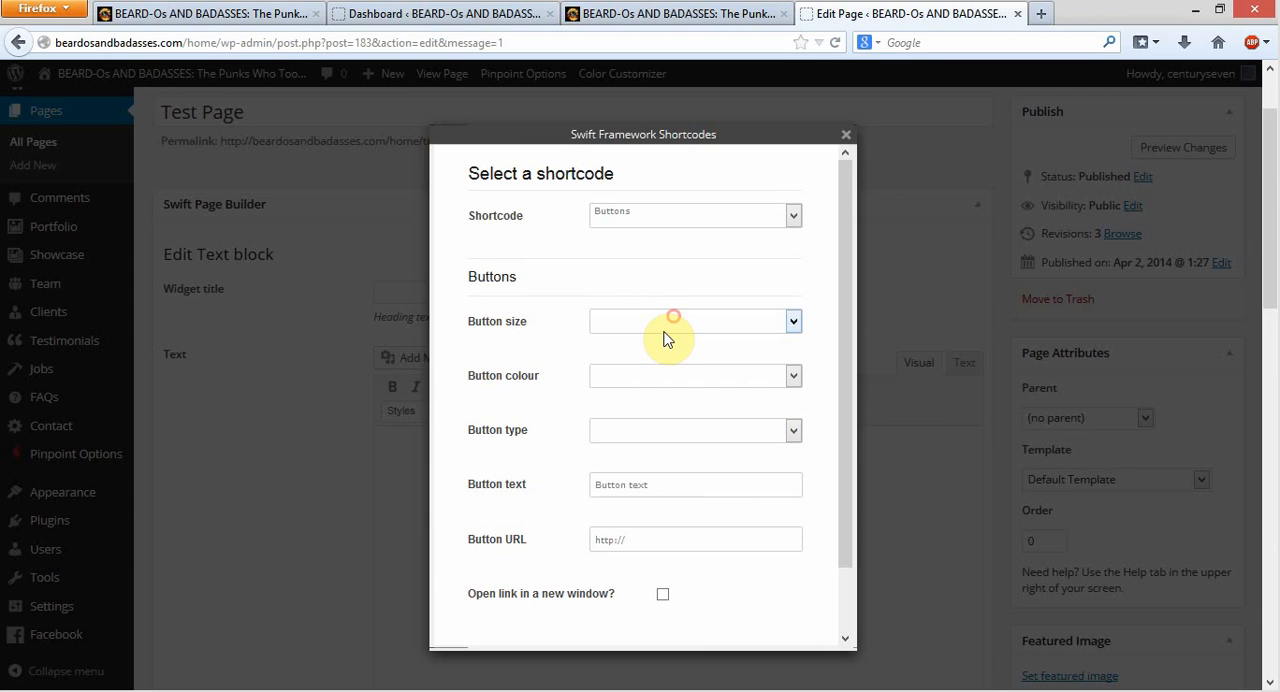
pyautogui.click(657, 379)
pyautogui.click(657, 390)
pyautogui.click(652, 430)
pyautogui.click(653, 432)
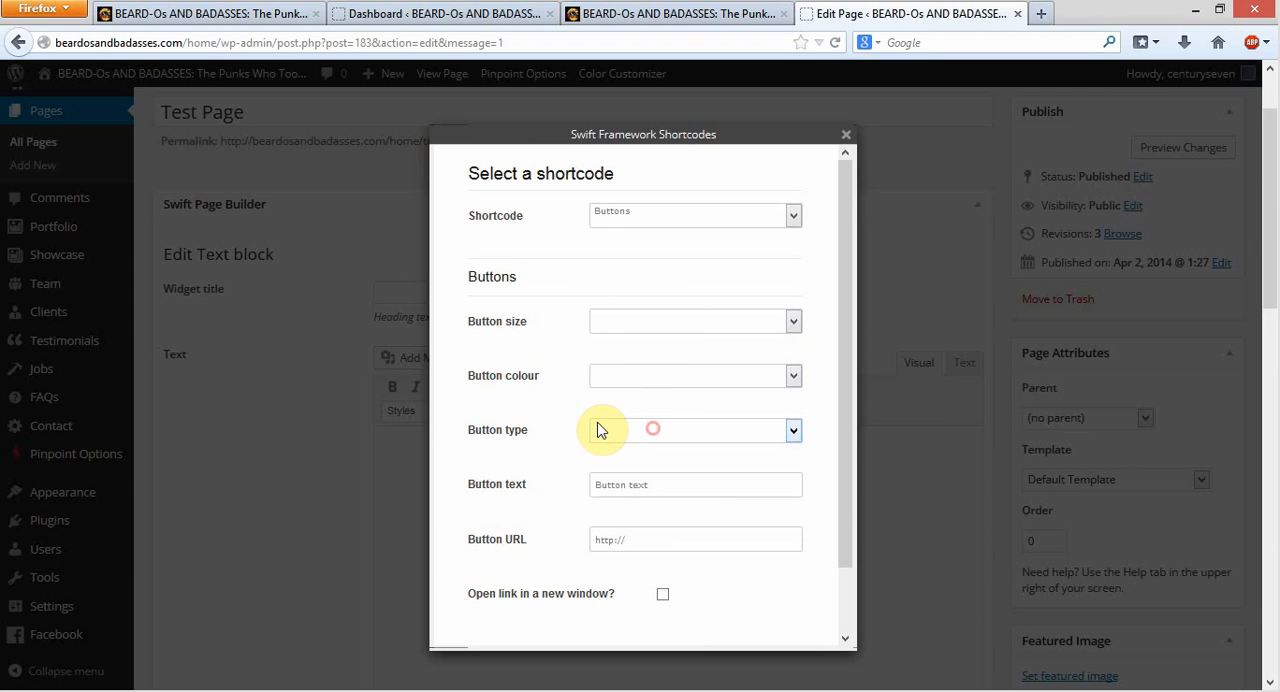
# Insert a Columns shortcode with the 1/3 + 1/3 + 1/3 layout into the text block
pyautogui.click(793, 217)
pyautogui.click(669, 289)
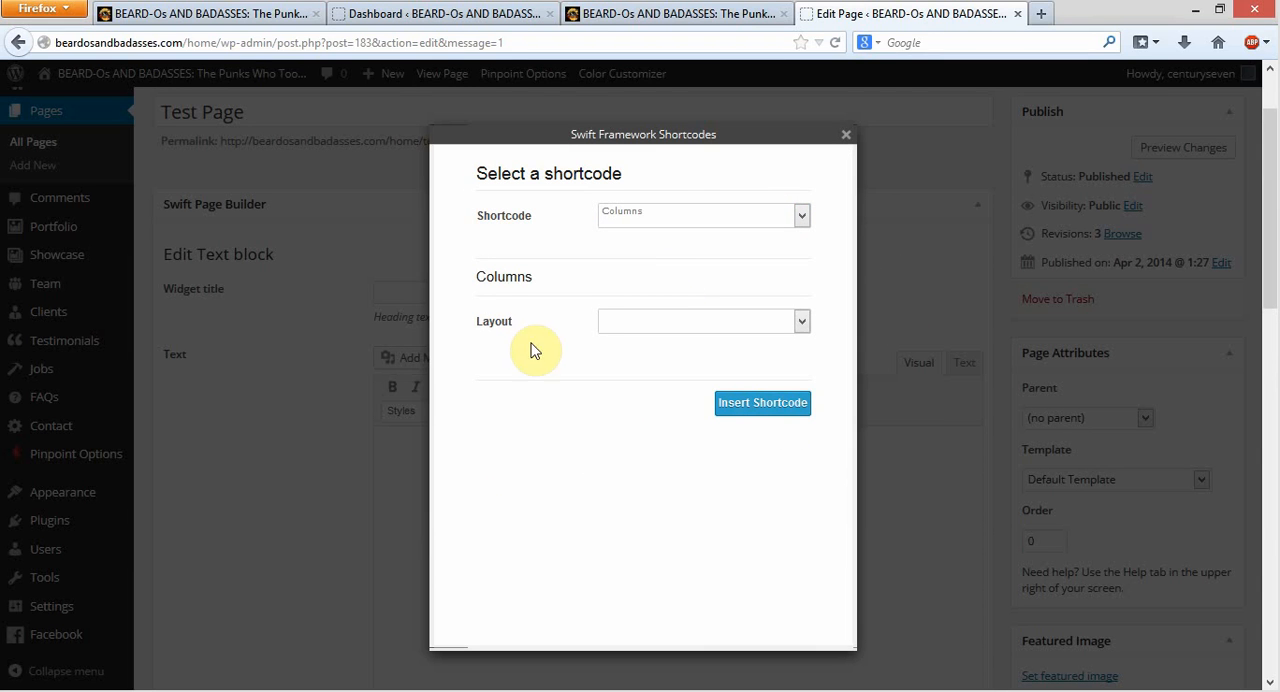
pyautogui.click(802, 322)
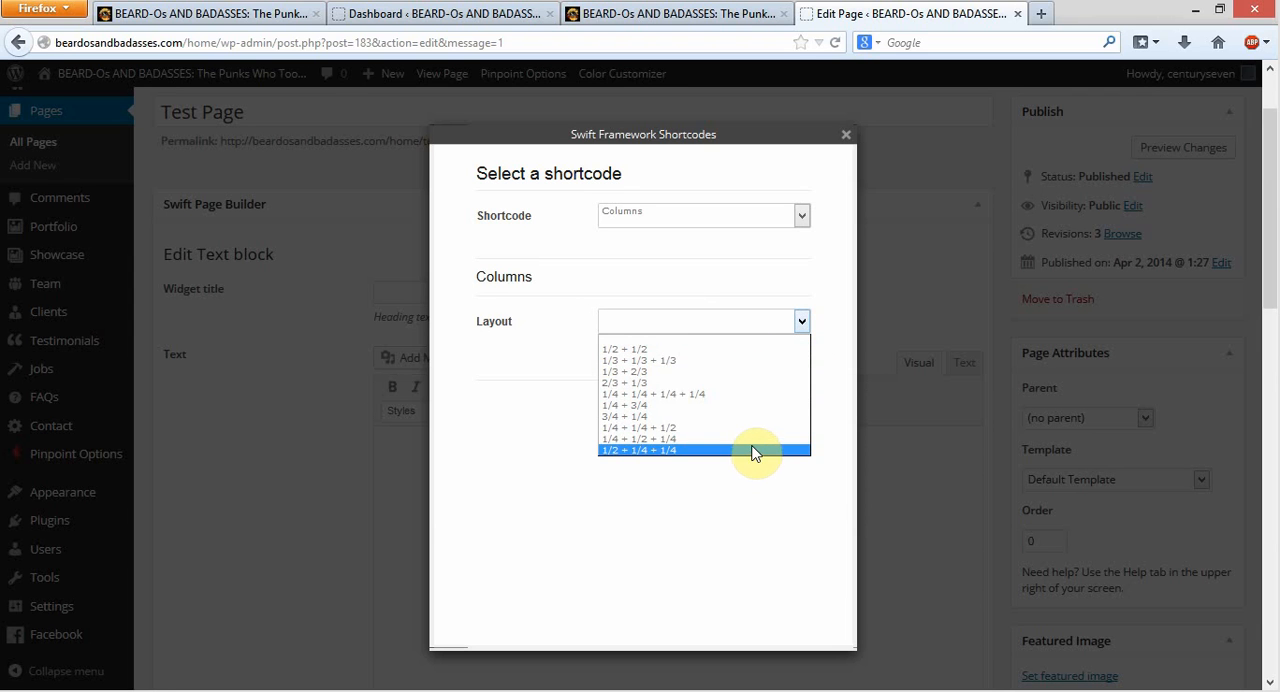
pyautogui.click(768, 360)
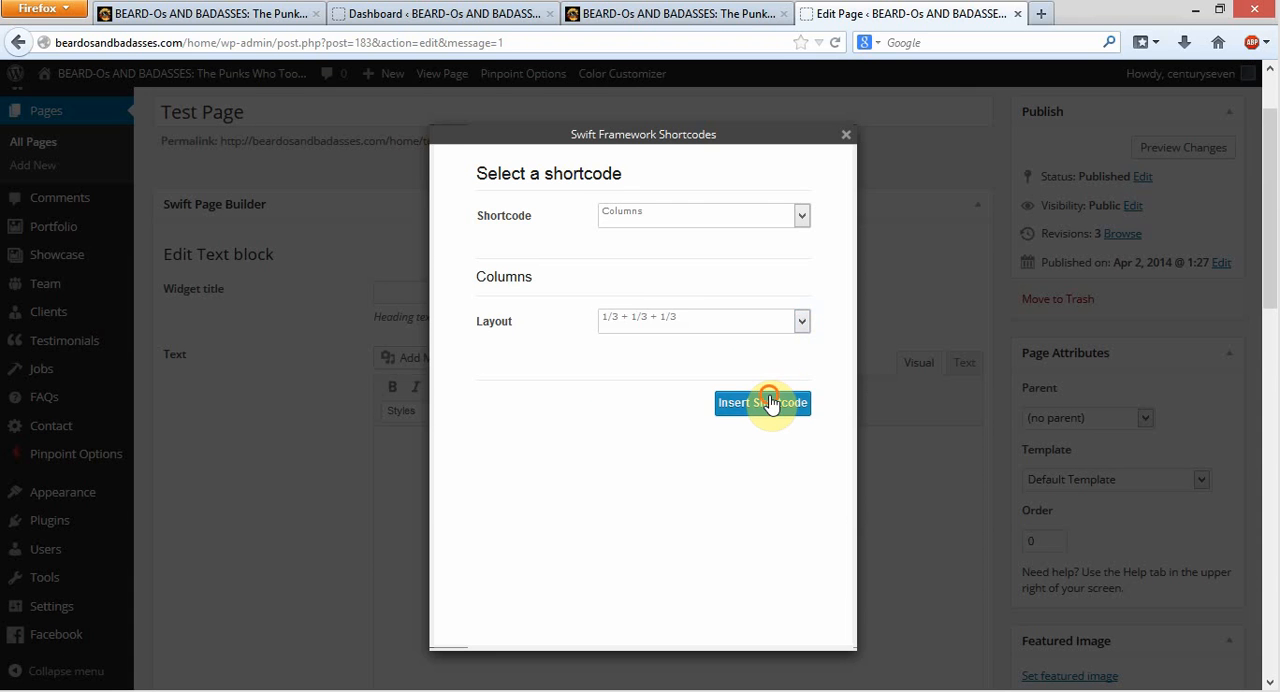
pyautogui.click(766, 400)
# Colour the "1/3 Text" placeholder red in all three column shortcodes
pyautogui.scroll(-2, 697, 527)
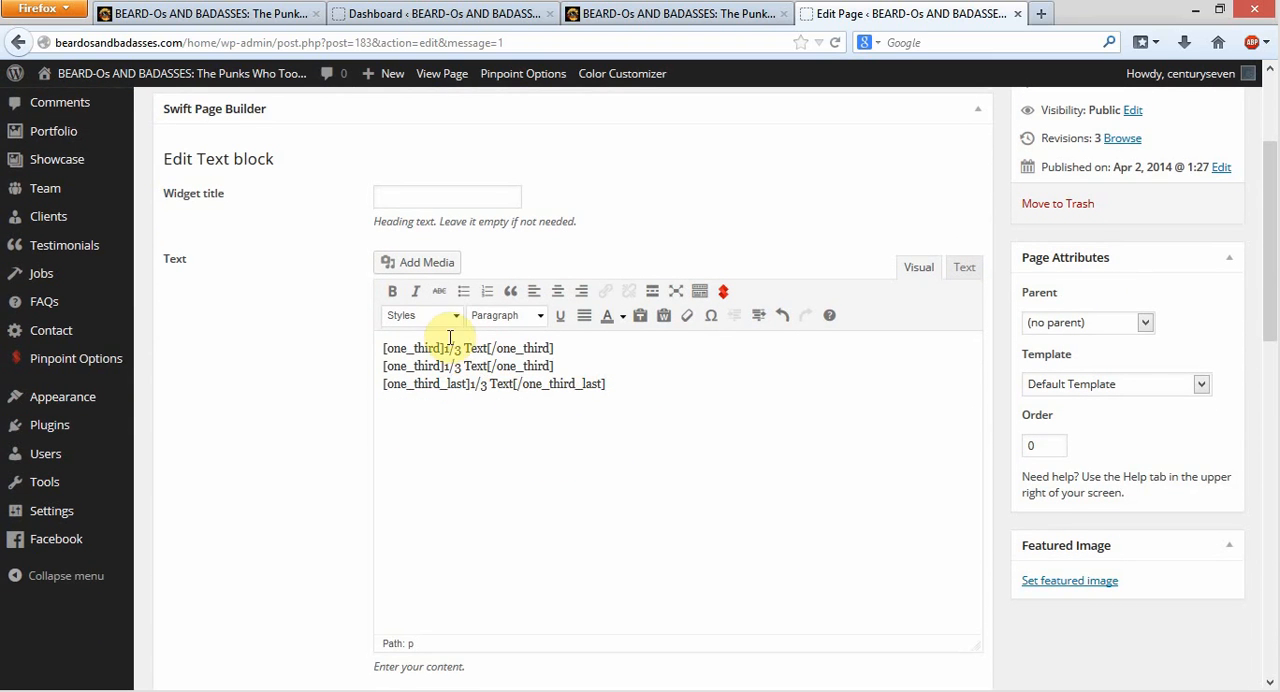
pyautogui.moveTo(444, 348); pyautogui.dragTo(487, 350)
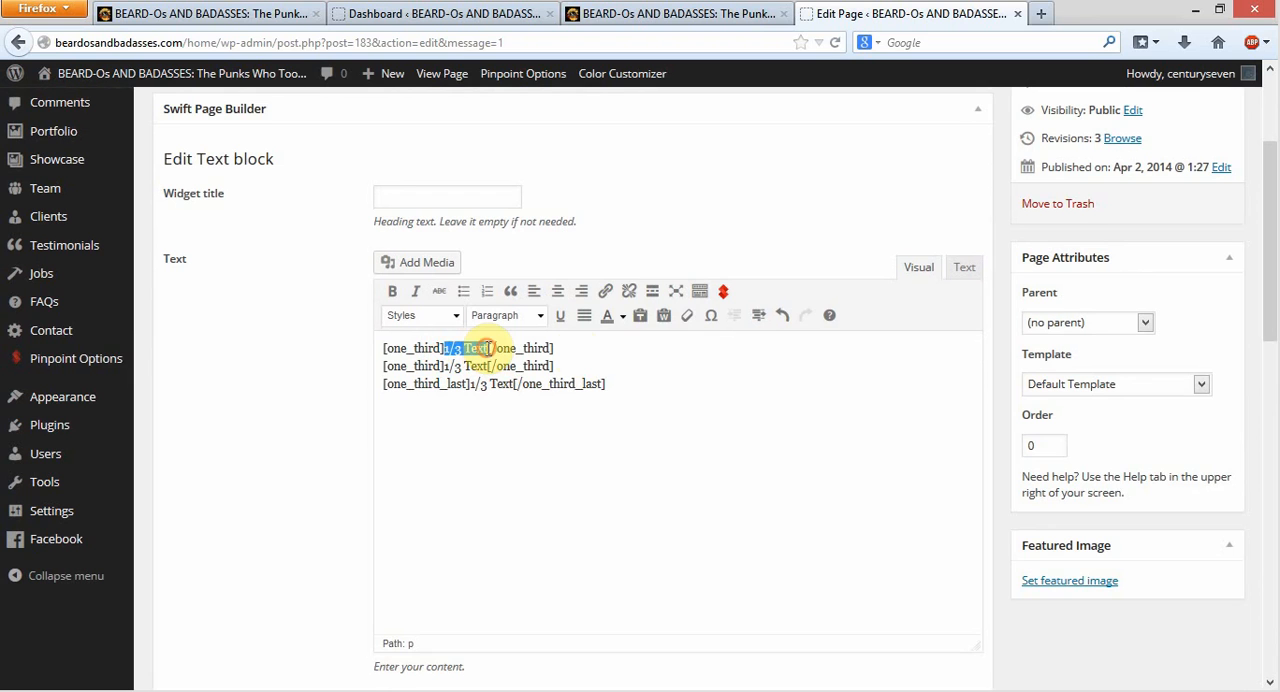
pyautogui.click(621, 316)
pyautogui.click(601, 366)
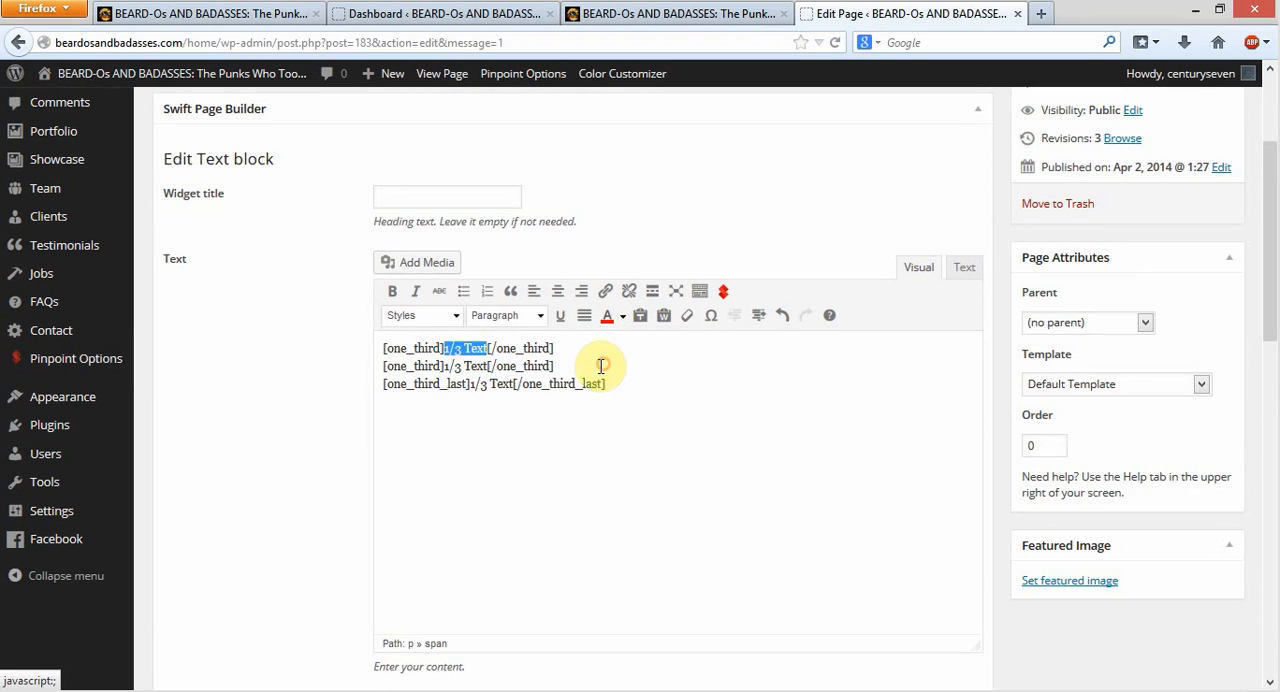
pyautogui.click(452, 368)
pyautogui.moveTo(446, 368); pyautogui.dragTo(481, 371)
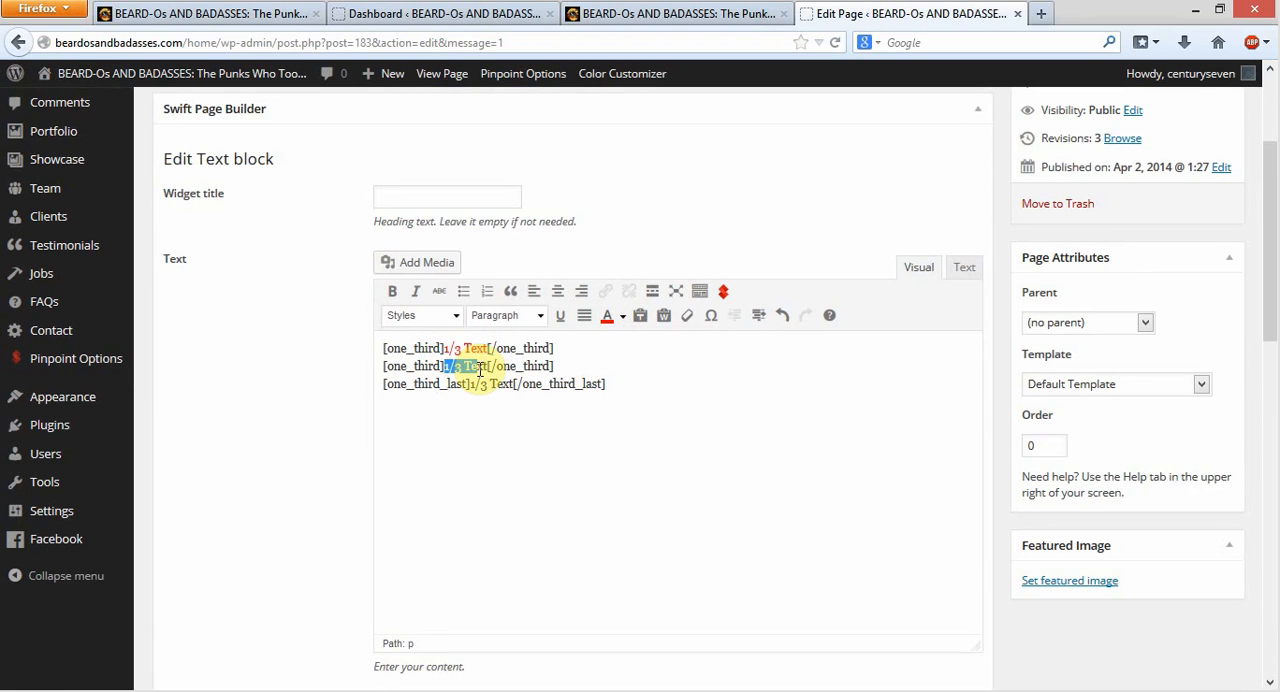
pyautogui.click(607, 315)
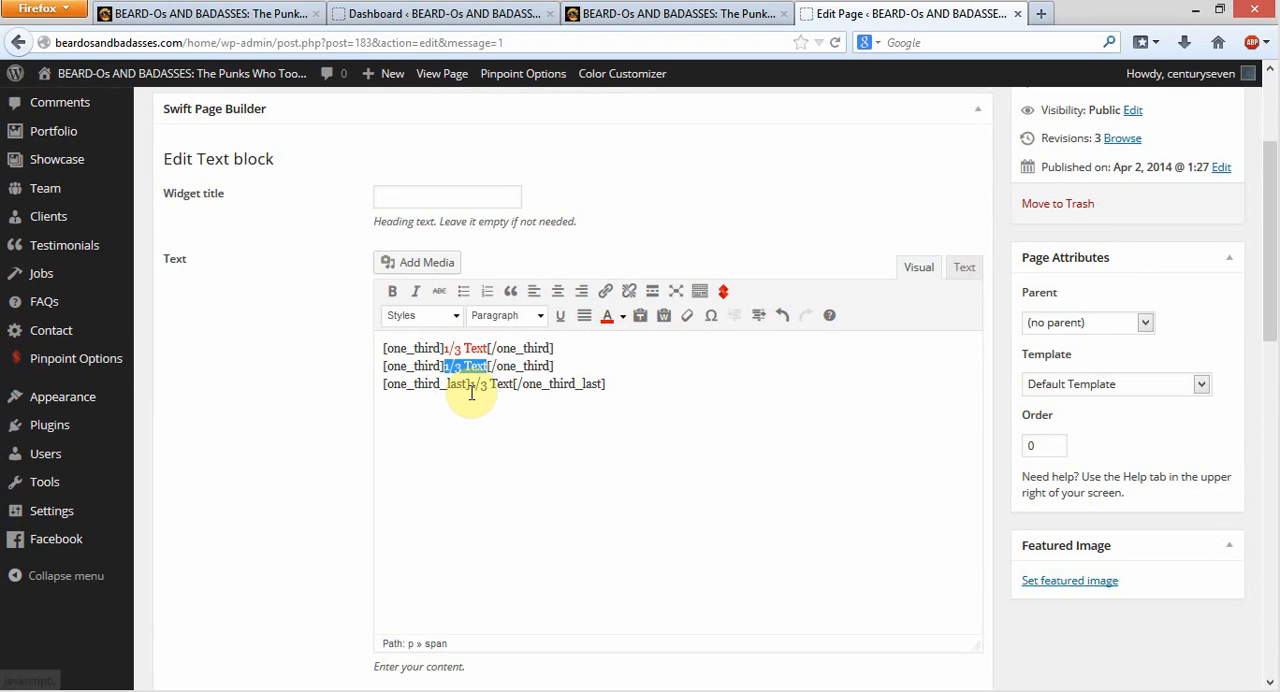
pyautogui.moveTo(470, 386); pyautogui.dragTo(517, 384)
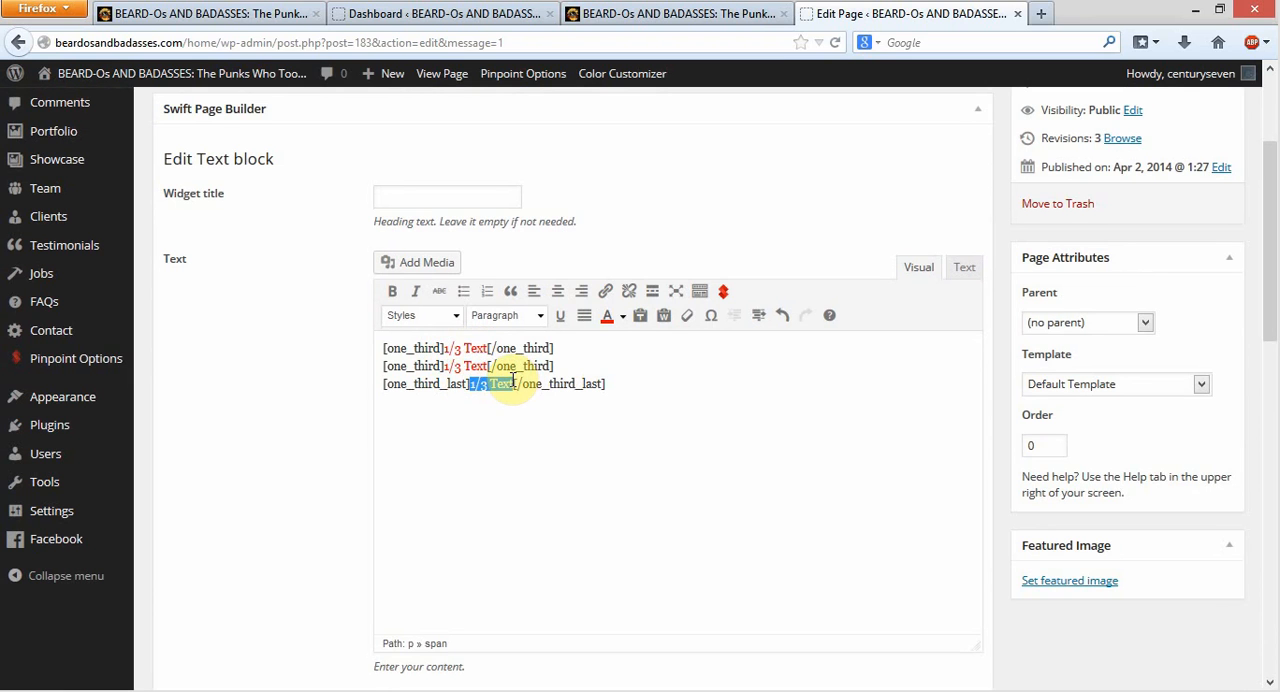
pyautogui.click(607, 316)
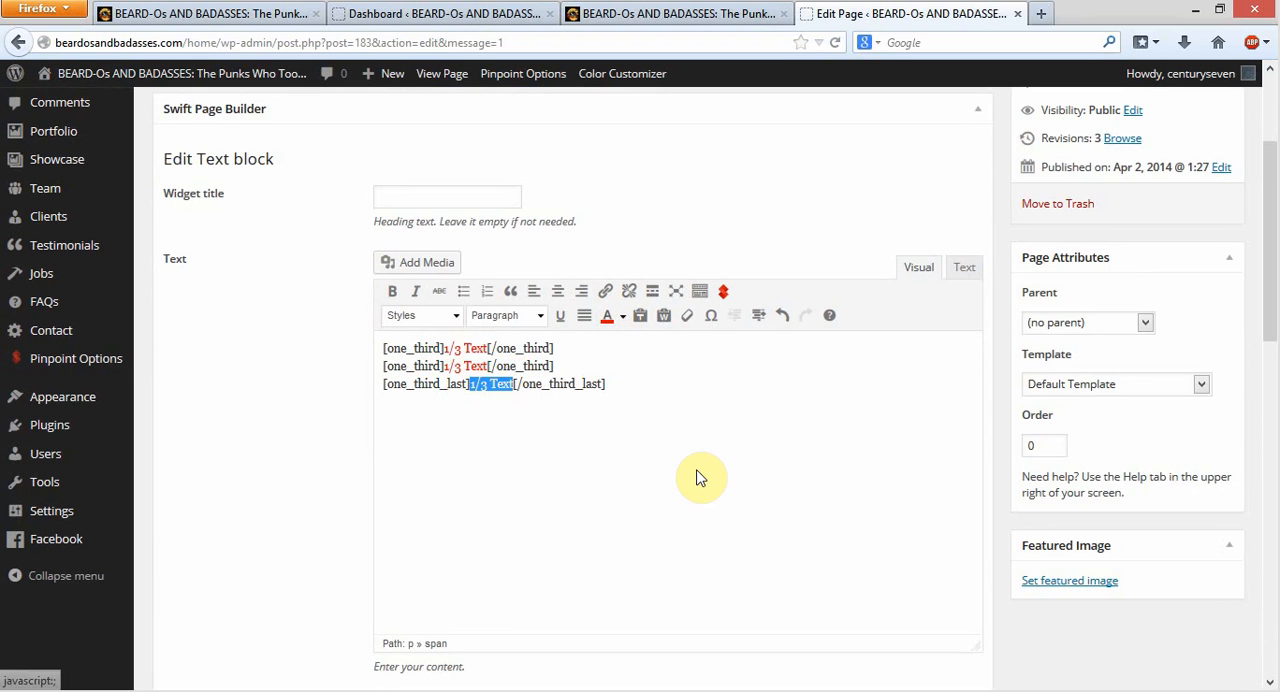
pyautogui.click(699, 478)
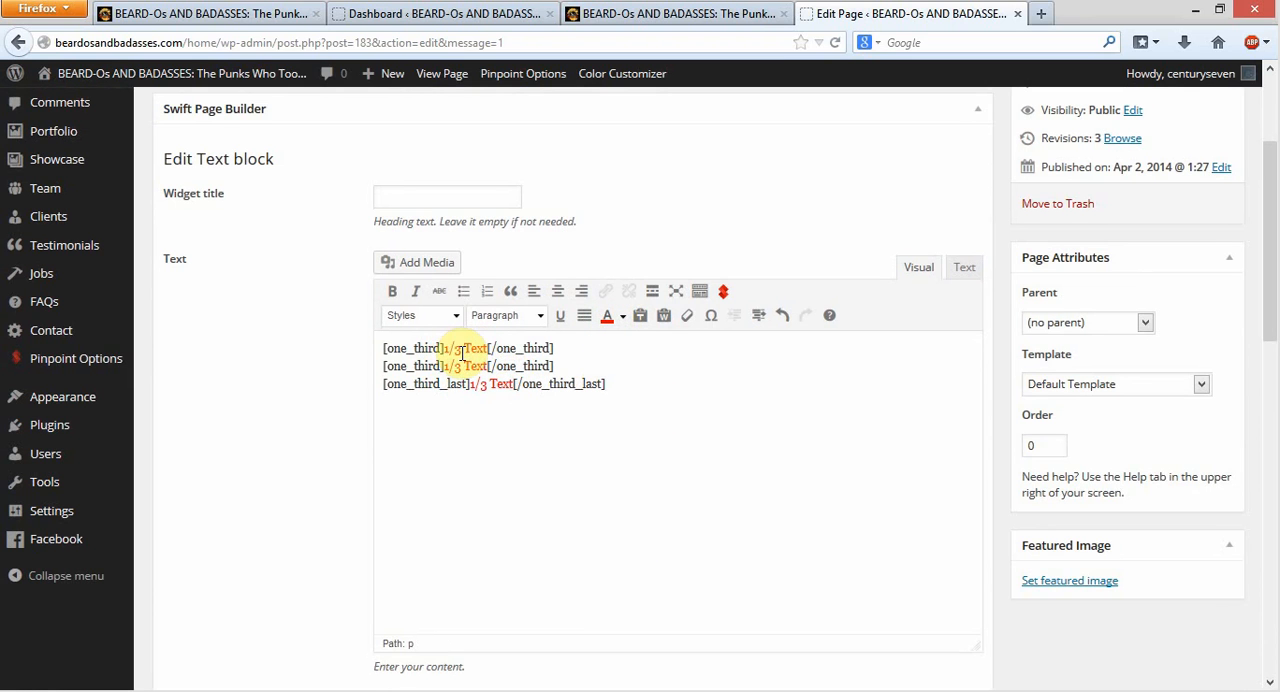
# Examine the placeholder text and the opening and closing one_third tags of the first column shortcode
pyautogui.moveTo(446, 348); pyautogui.dragTo(470, 348)
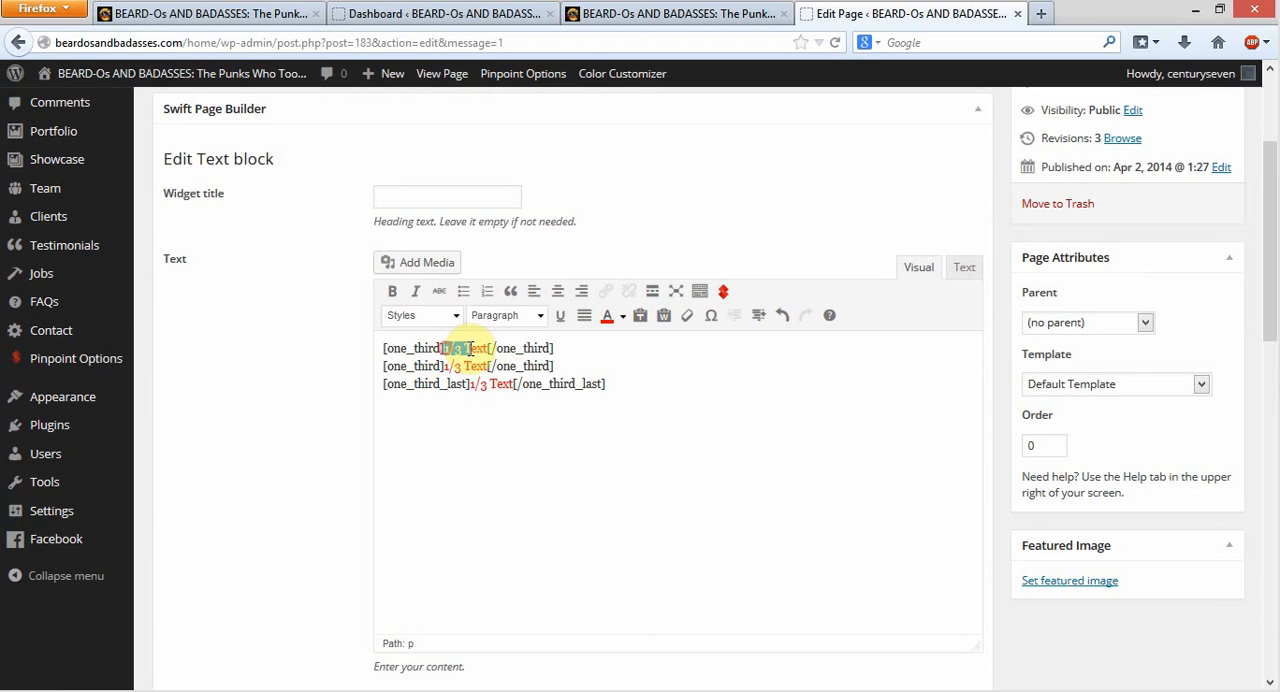
pyautogui.click(491, 480)
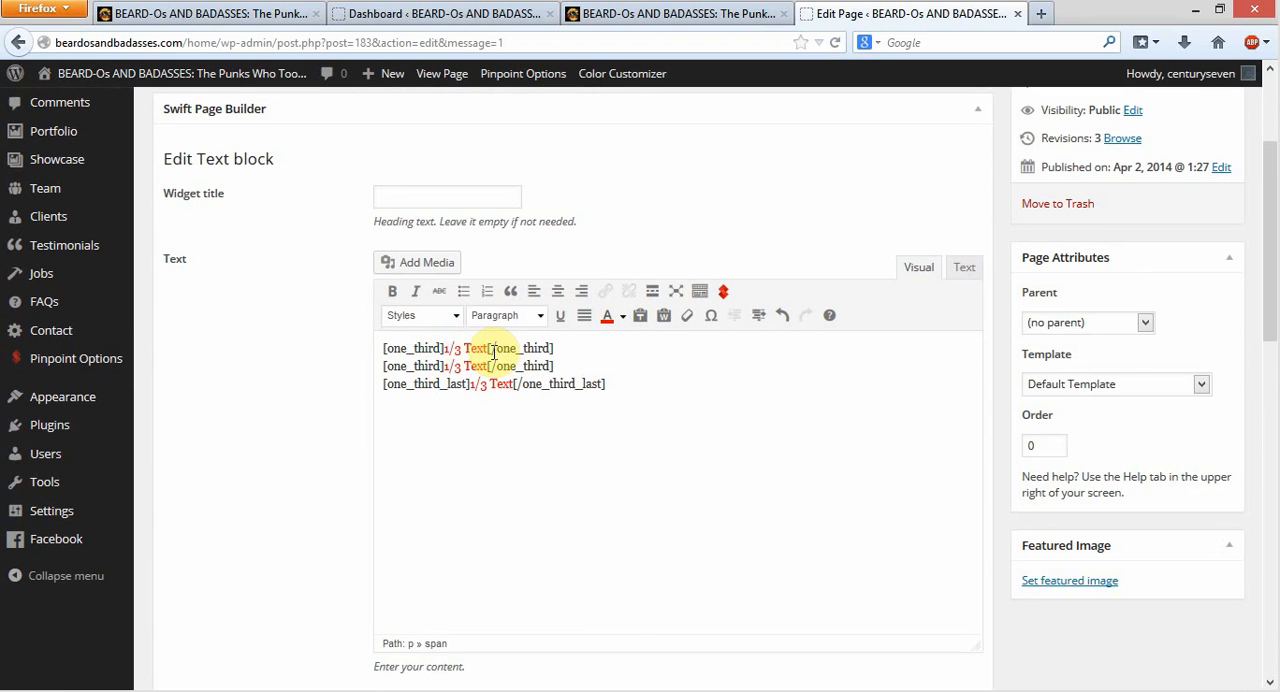
pyautogui.moveTo(488, 348); pyautogui.dragTo(561, 347)
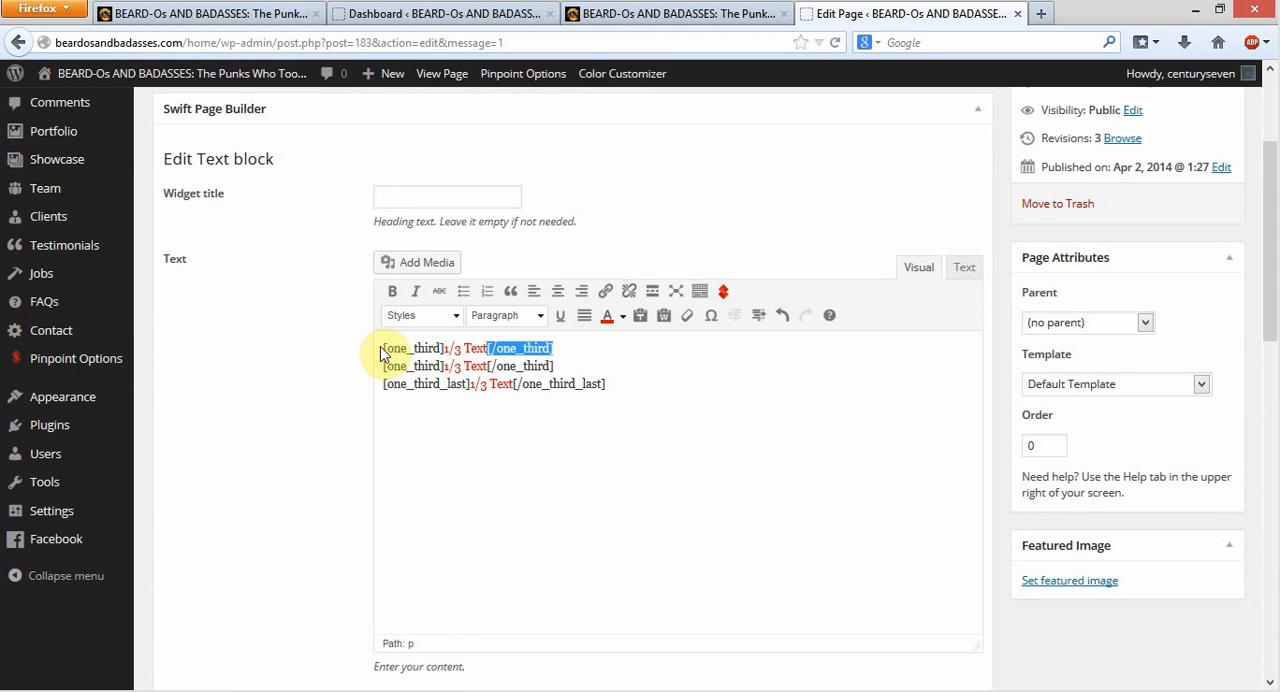
pyautogui.moveTo(383, 348); pyautogui.dragTo(443, 348)
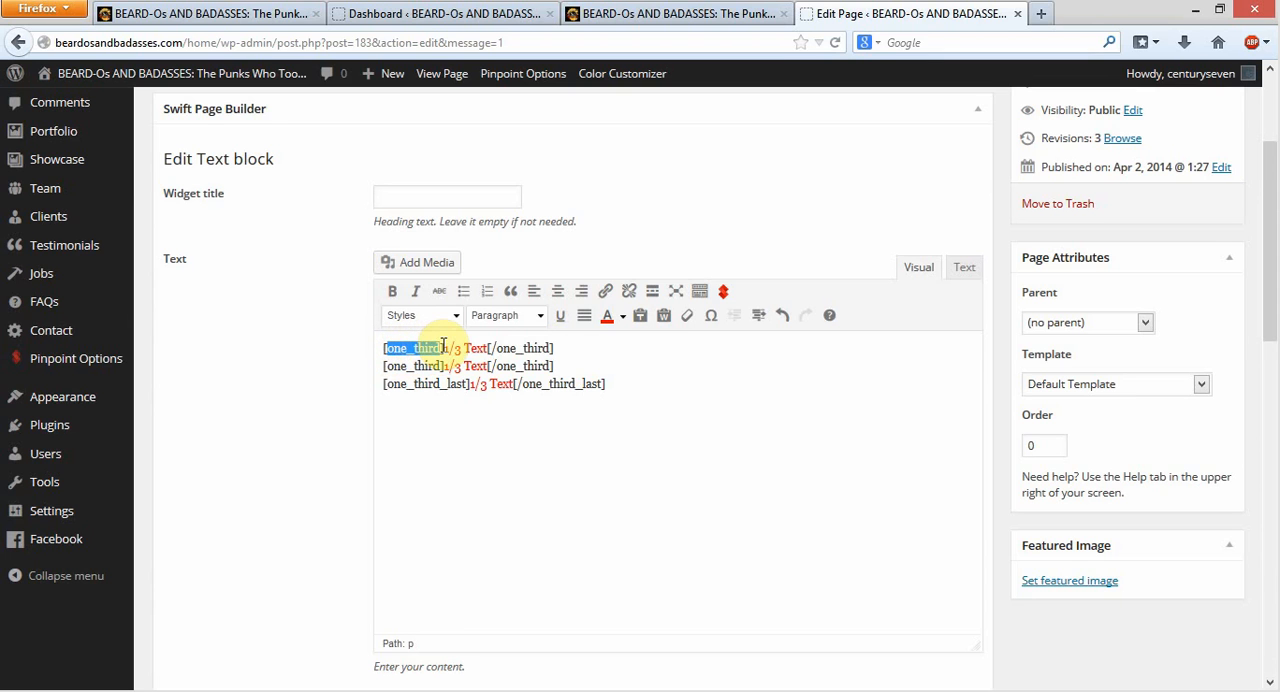
pyautogui.click(620, 358)
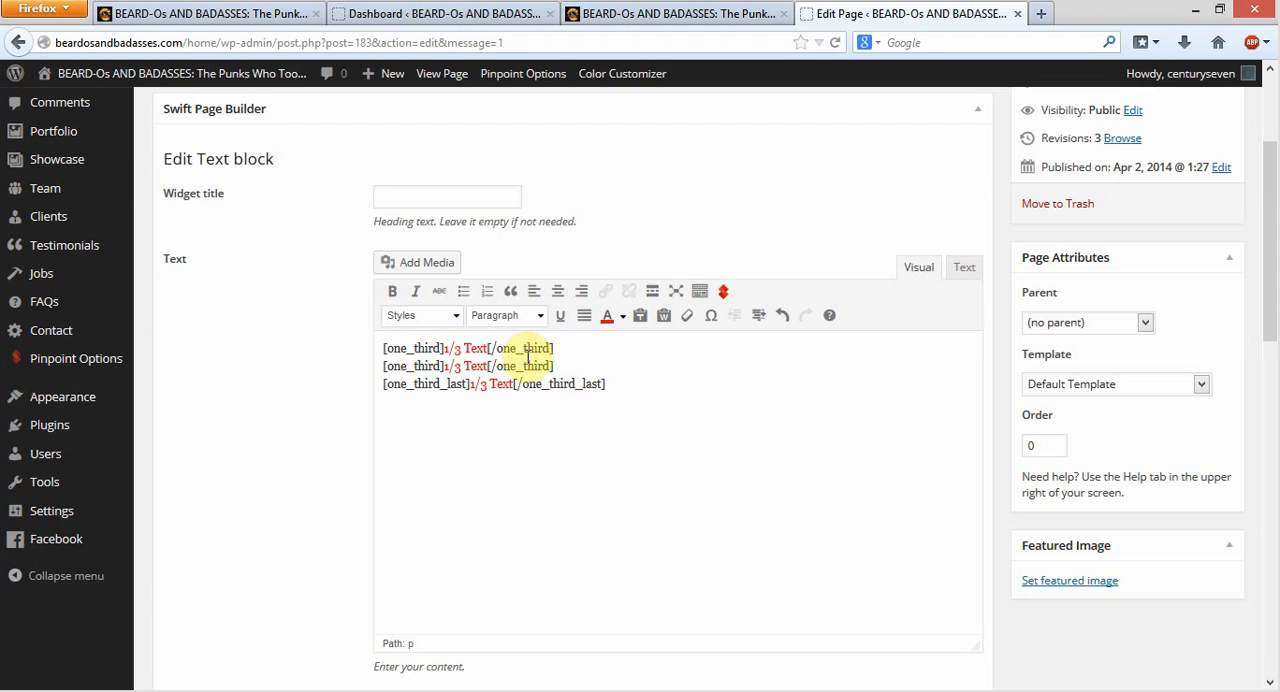
pyautogui.moveTo(496, 348); pyautogui.dragTo(547, 346)
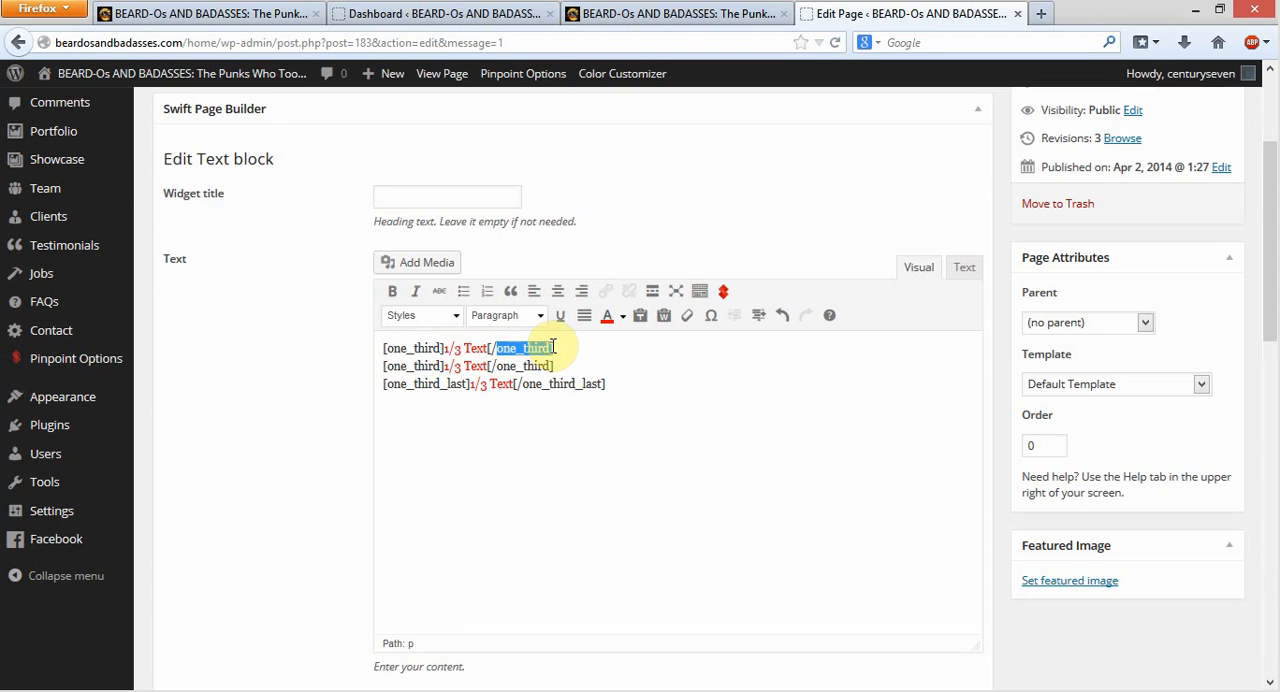
pyautogui.click(582, 366)
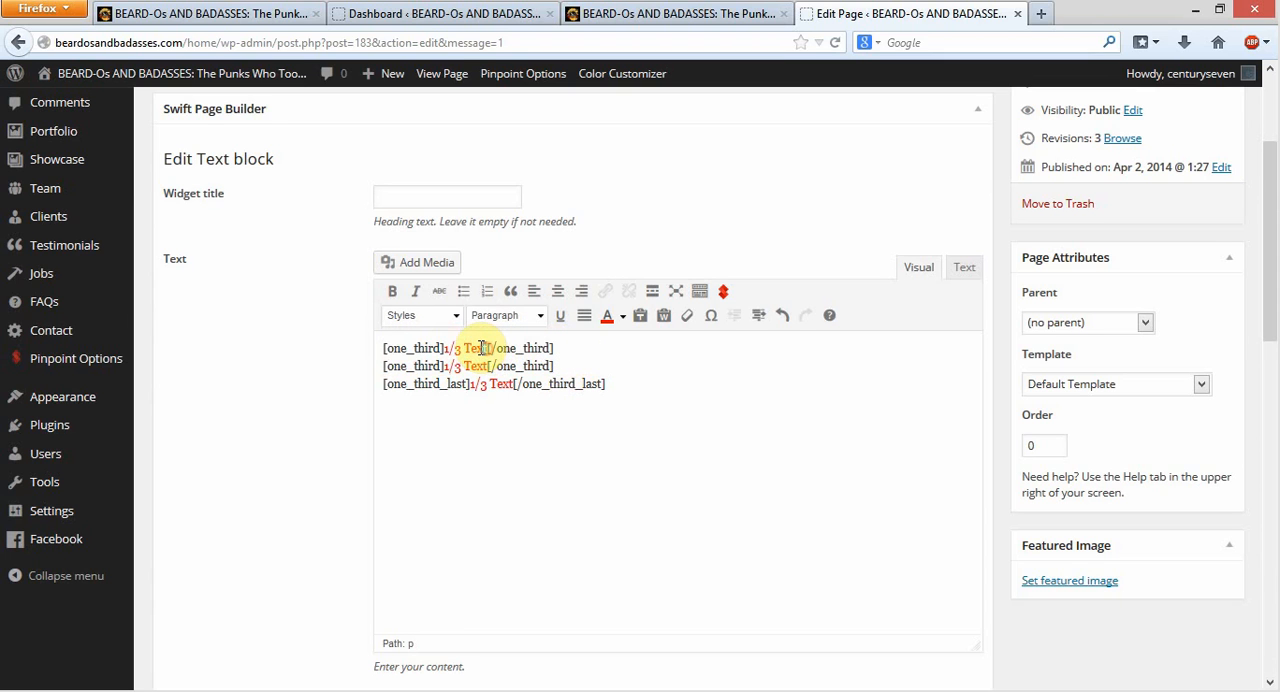
# Replace the "1/3 Text" placeholder in the first one_third shortcode with blank lines between its opening and closing tags
pyautogui.moveTo(487, 348); pyautogui.dragTo(444, 349)
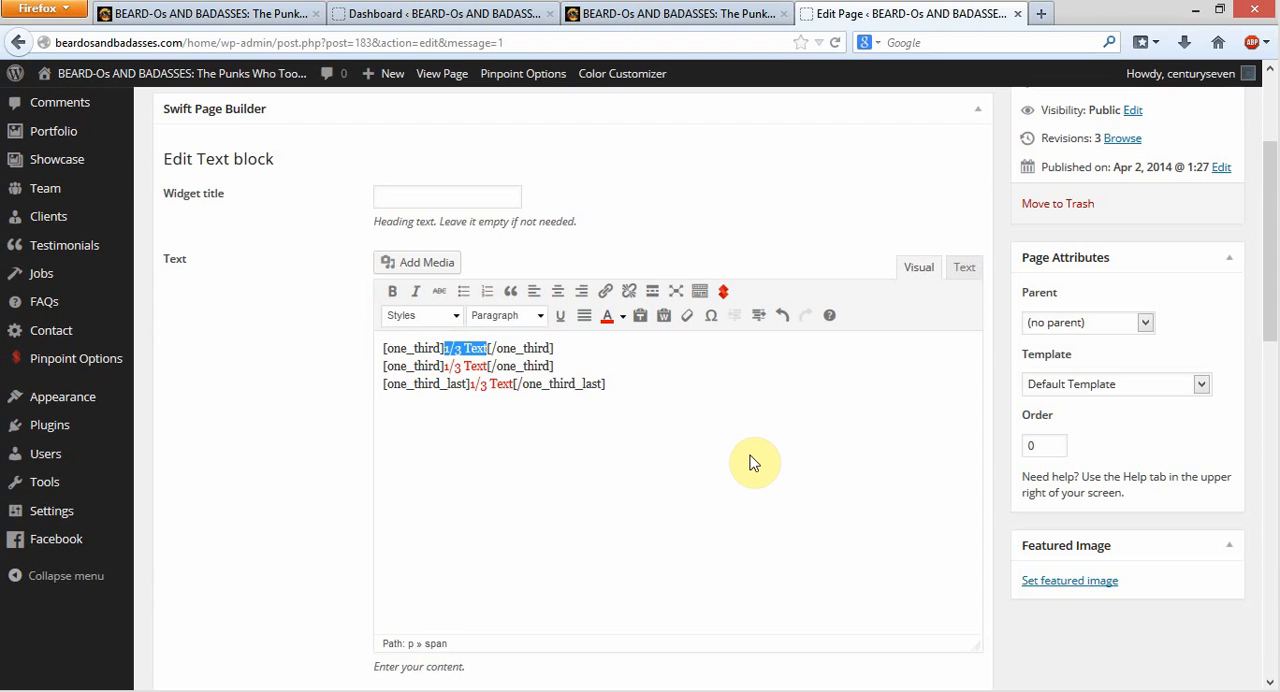
pyautogui.press('BackSpace')
pyautogui.press('Return')
pyautogui.press('Return')
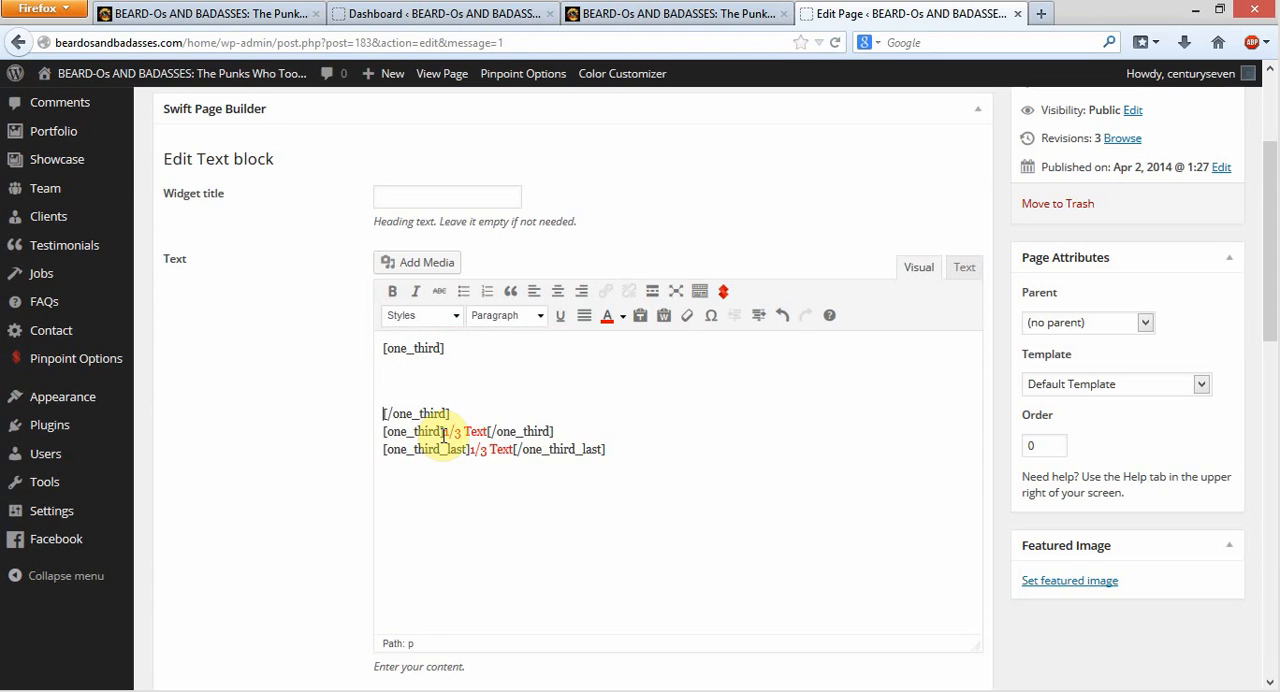
# Clear the "1/3 Text" placeholder from the second one_third shortcode and put blank lines before its closing tag
pyautogui.moveTo(443, 432); pyautogui.dragTo(485, 432)
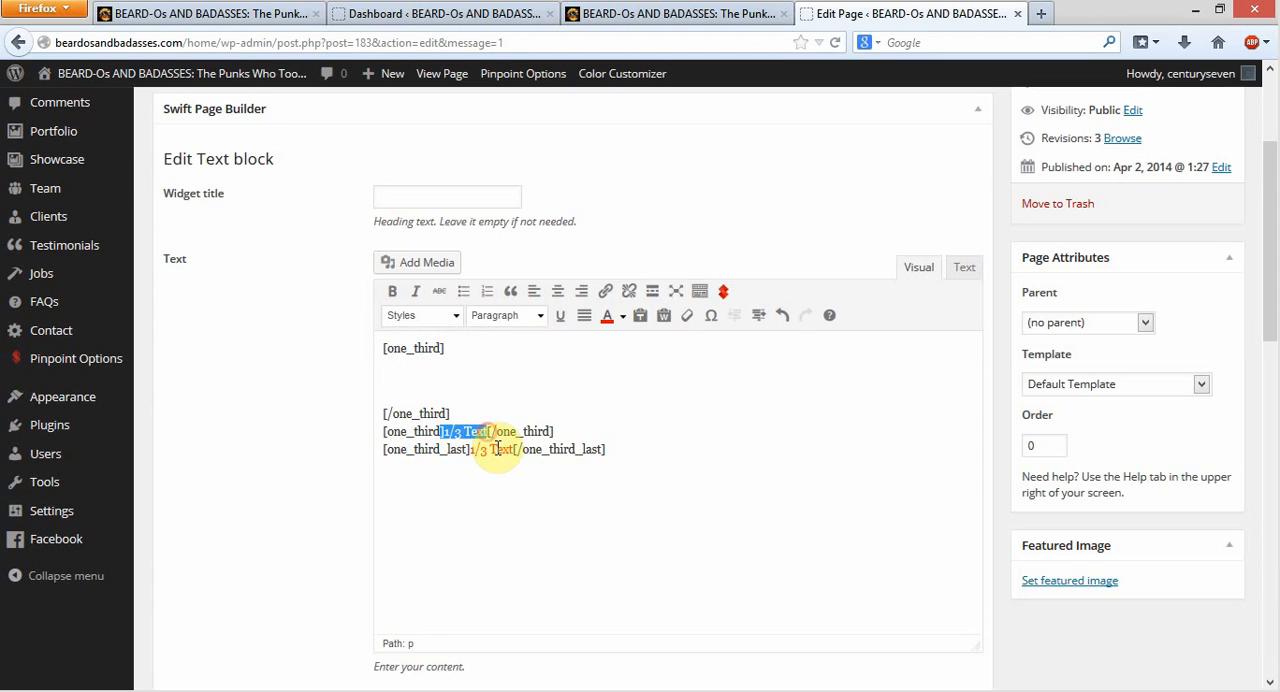
pyautogui.press('BackSpace')
pyautogui.press('Return')
pyautogui.press('Return')
# Replace the "1/3 Text" placeholder in the one_third_last shortcode with blank lines between its tags
pyautogui.moveTo(466, 516); pyautogui.dragTo(514, 517)
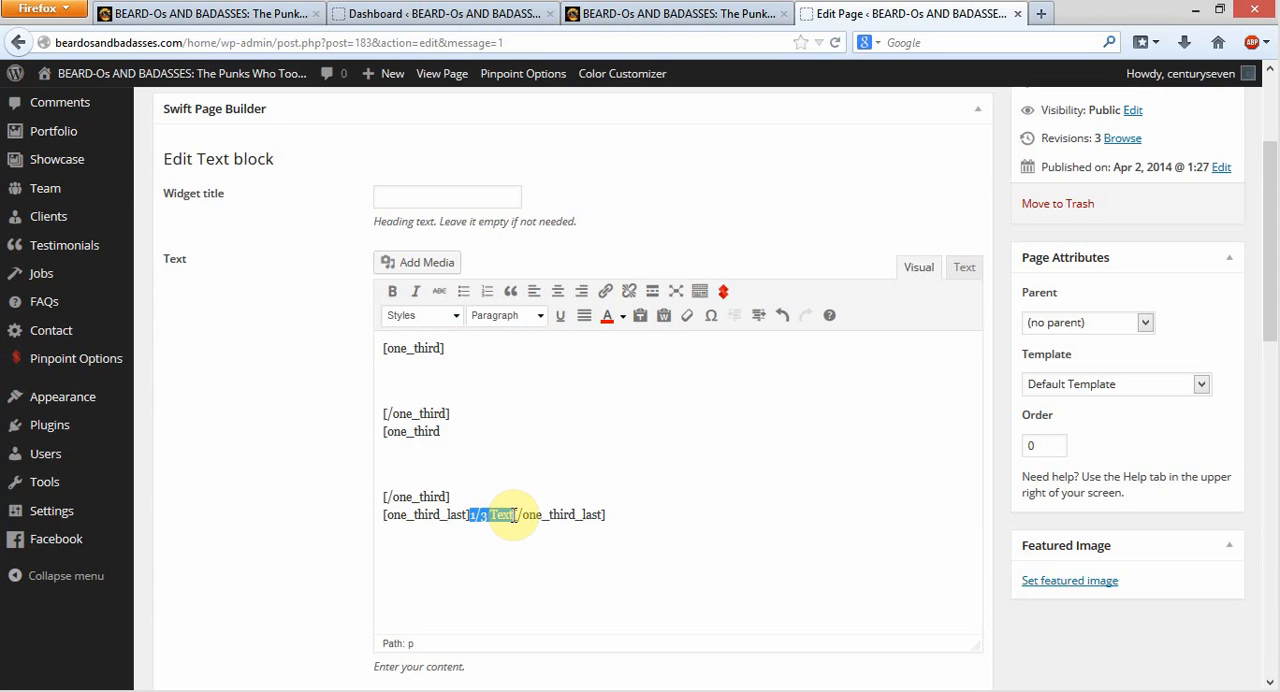
pyautogui.press('BackSpace')
pyautogui.press('Return')
pyautogui.press('Return')
pyautogui.press('Return')
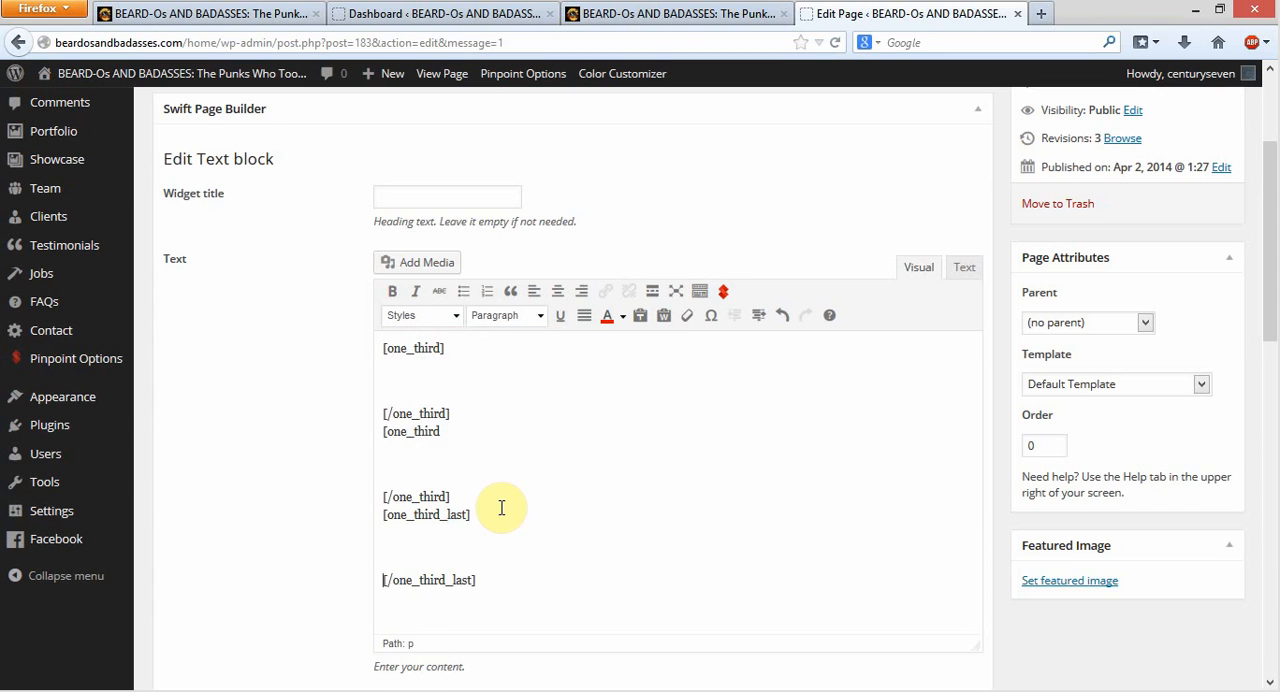
pyautogui.click(405, 381)
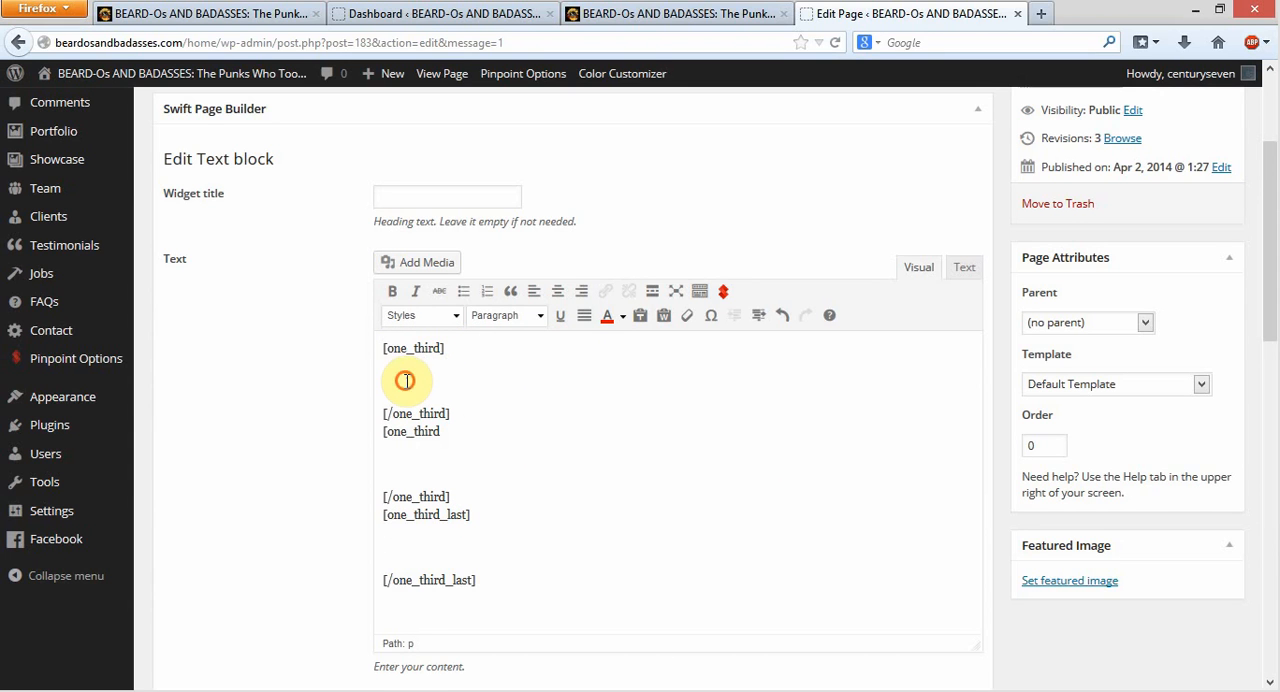
pyautogui.click(411, 461)
pyautogui.click(418, 543)
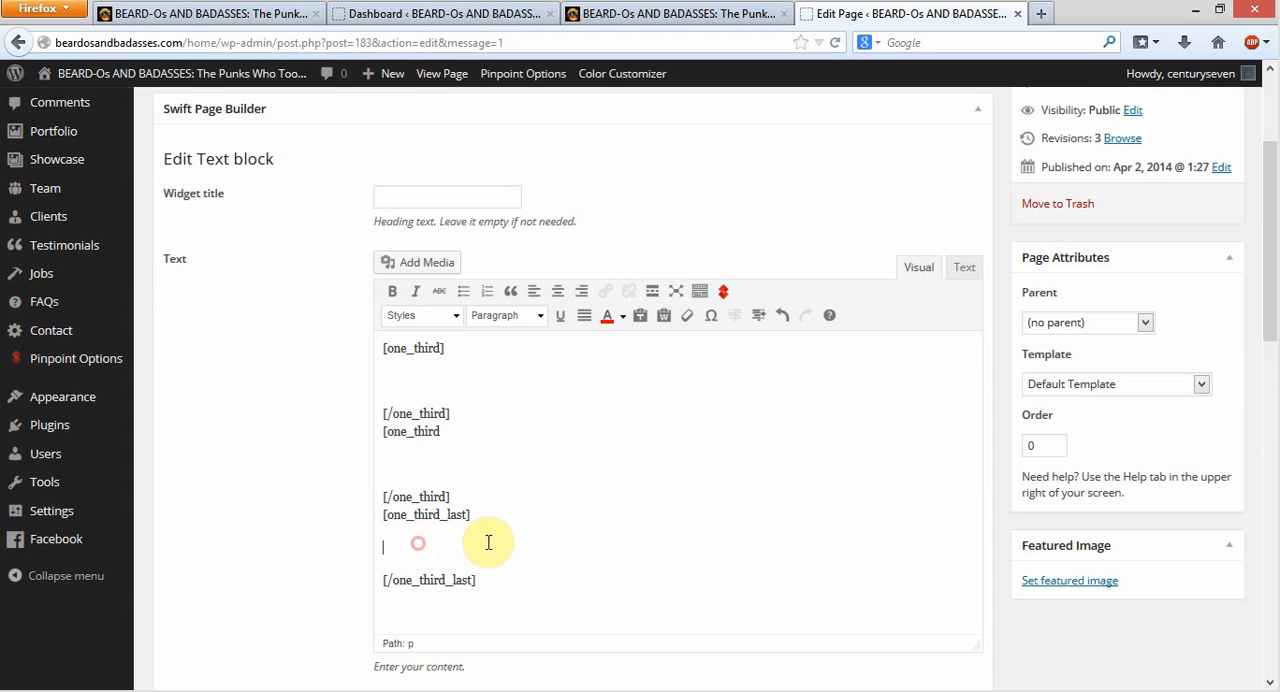
pyautogui.click(392, 376)
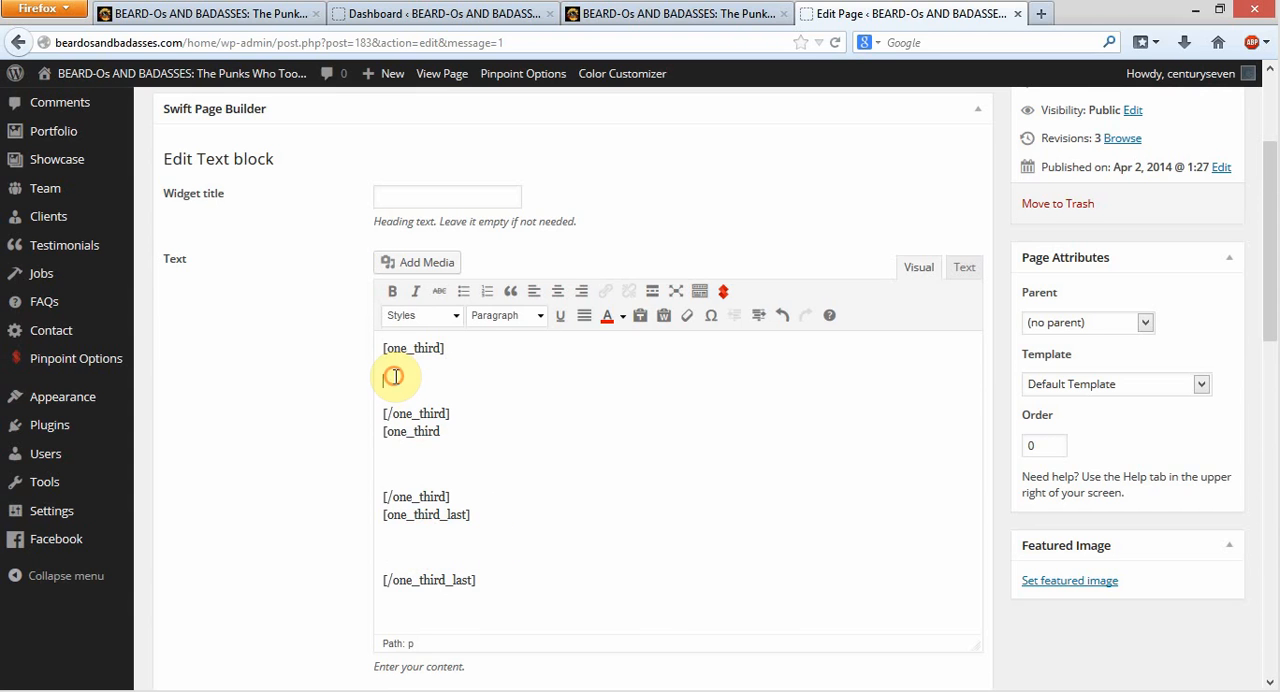
pyautogui.click(402, 465)
pyautogui.click(410, 550)
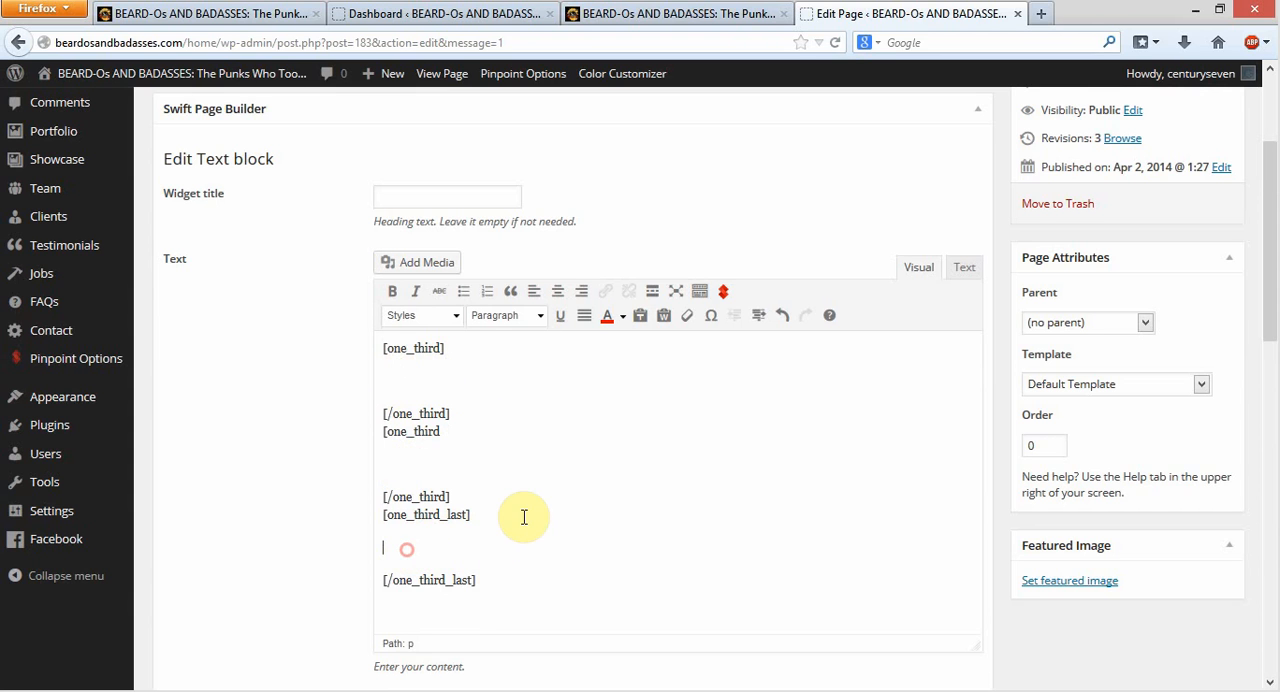
# Enter "Column 1" in the first column shortcode and copy the word "Column" into the second and third shortcodes
pyautogui.click(407, 379)
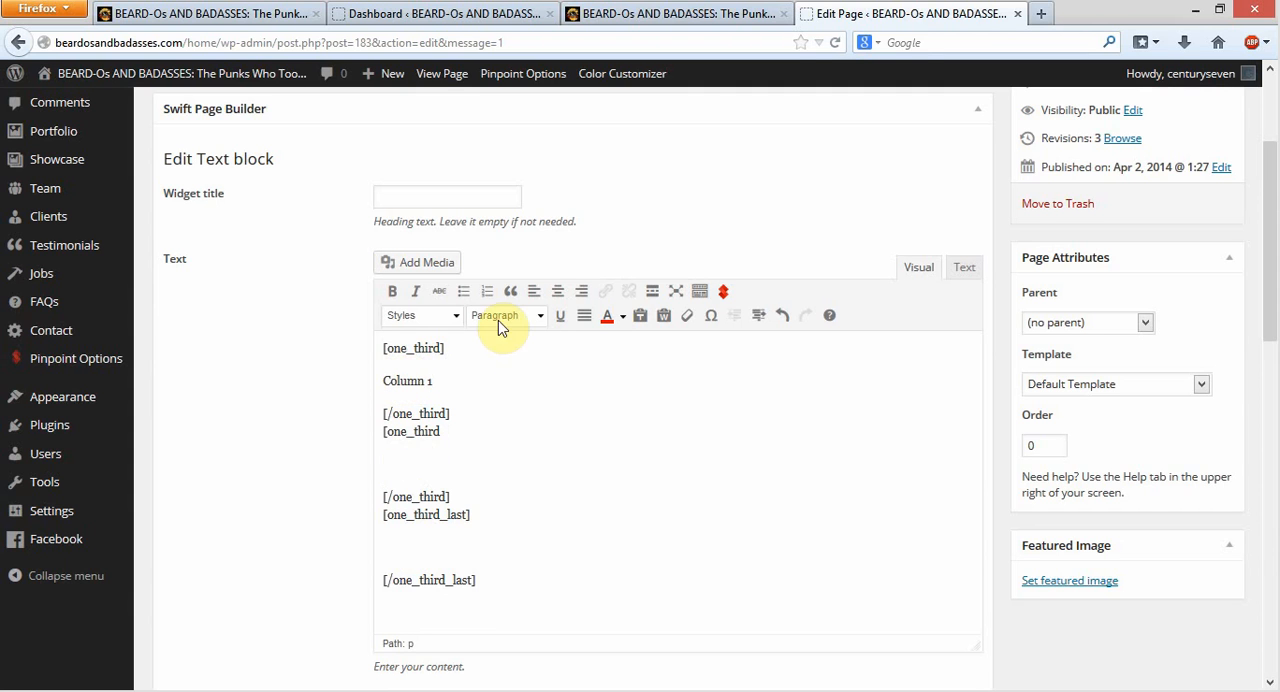
pyautogui.moveTo(428, 384); pyautogui.dragTo(363, 391)
pyautogui.hotkey('ctrl', 'c')
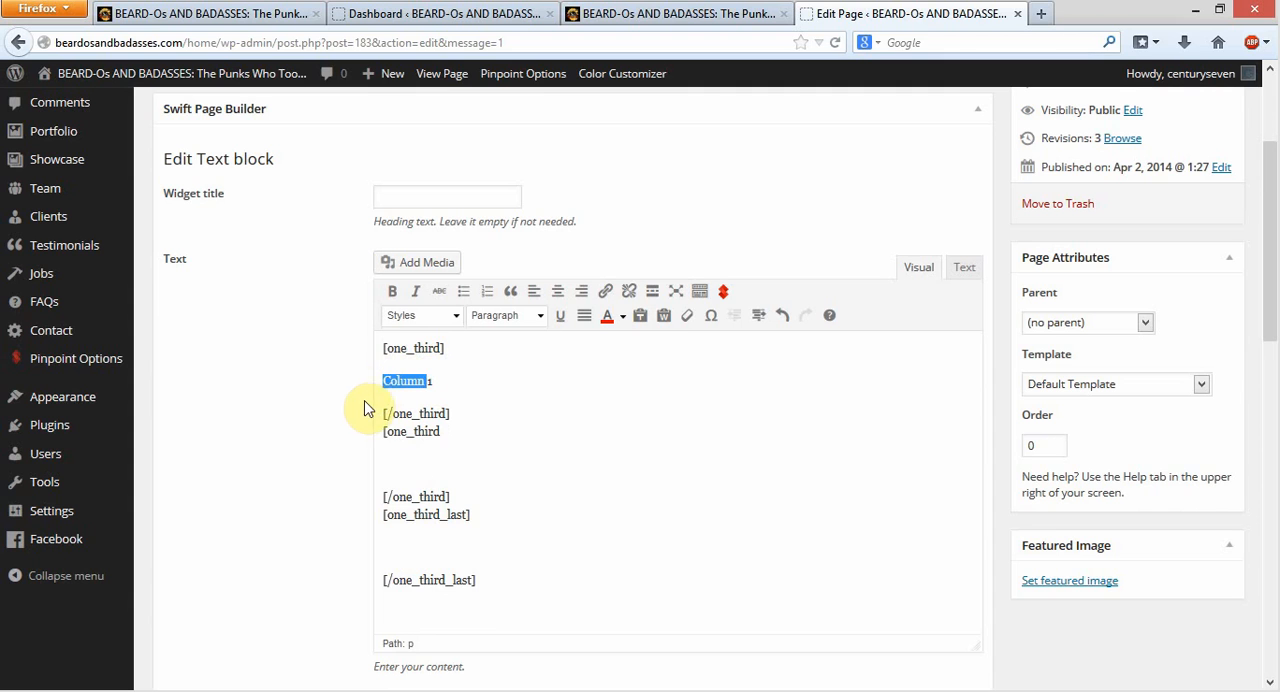
pyautogui.click(403, 467)
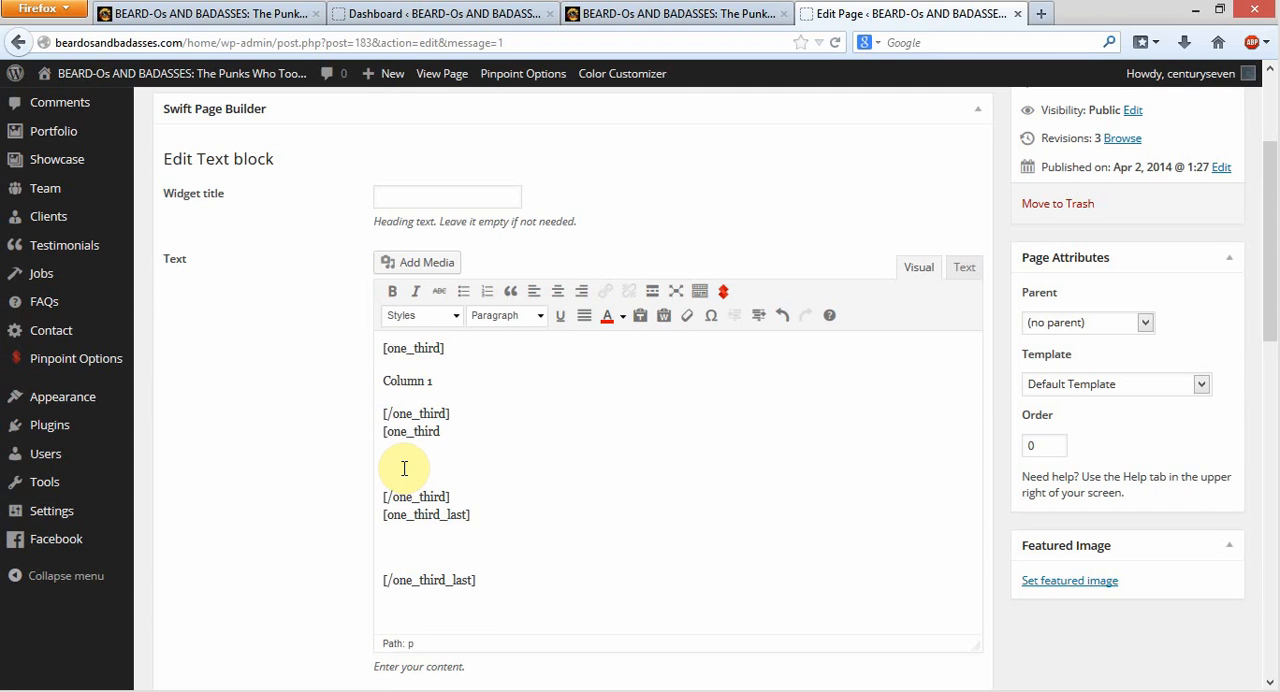
pyautogui.hotkey('ctrl', 'v')
pyautogui.click(394, 546)
pyautogui.hotkey('ctrl', 'v')
# Complete the labels in the second and third column shortcodes as "Column 2" and "Column 3"
pyautogui.click(447, 465)
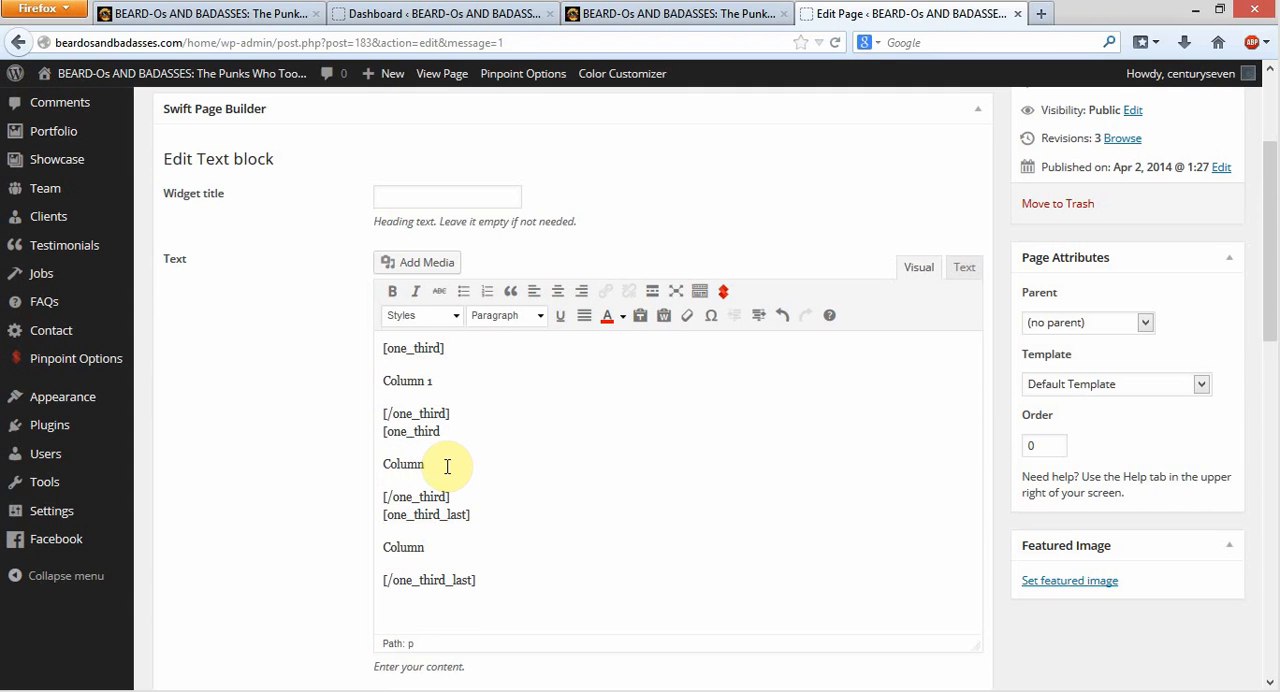
pyautogui.write('2')
pyautogui.click(438, 545)
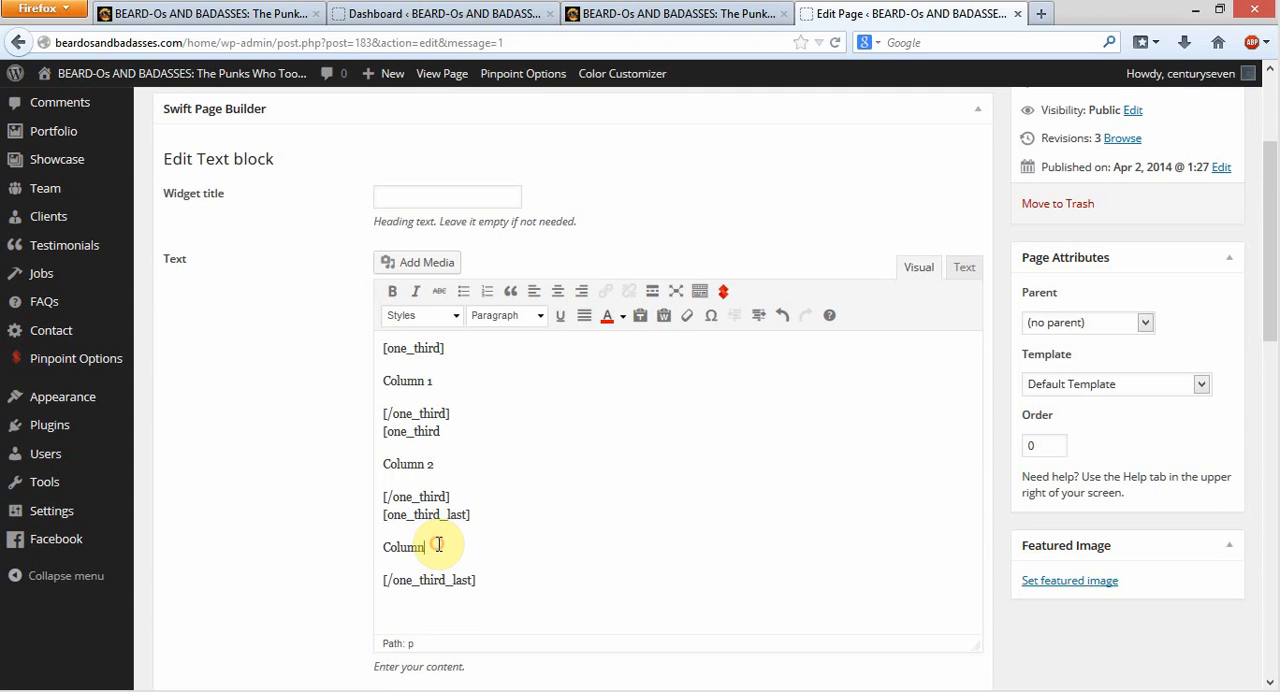
pyautogui.write('3')
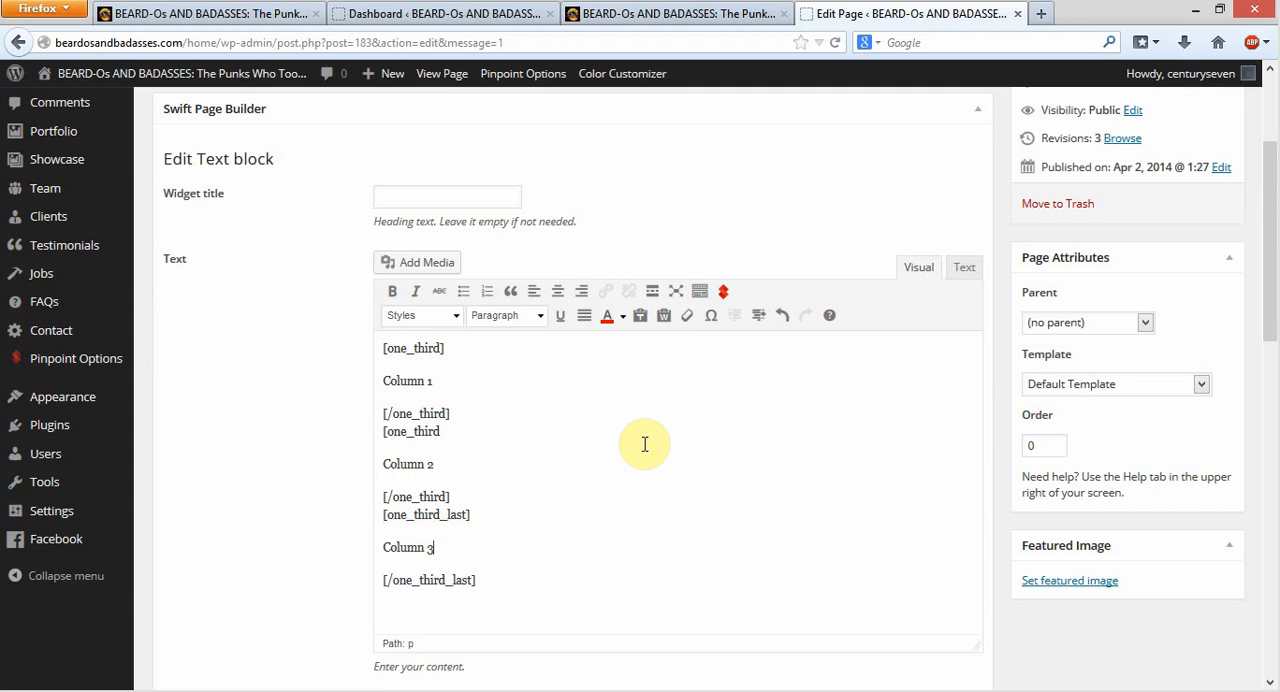
# Colour the "Column 1", "Column 2" and "Column 3" labels red
pyautogui.moveTo(434, 381); pyautogui.dragTo(360, 383)
pyautogui.click(607, 316)
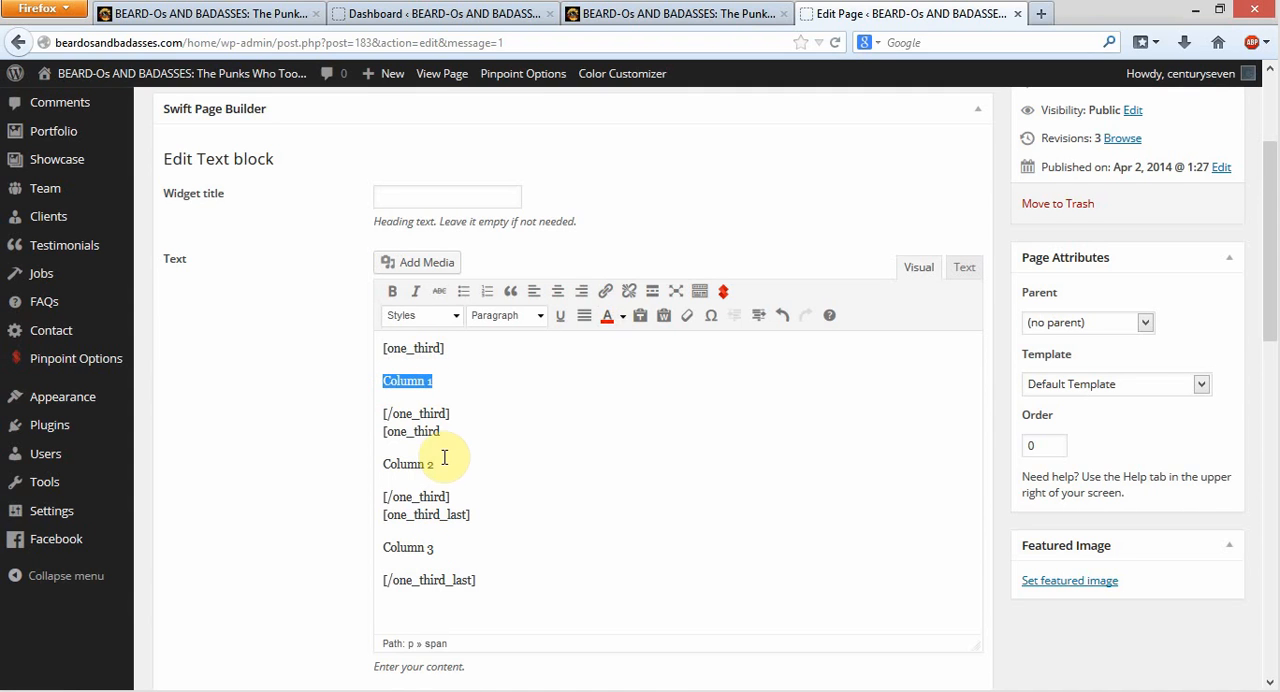
pyautogui.moveTo(441, 464); pyautogui.dragTo(360, 471)
pyautogui.click(612, 318)
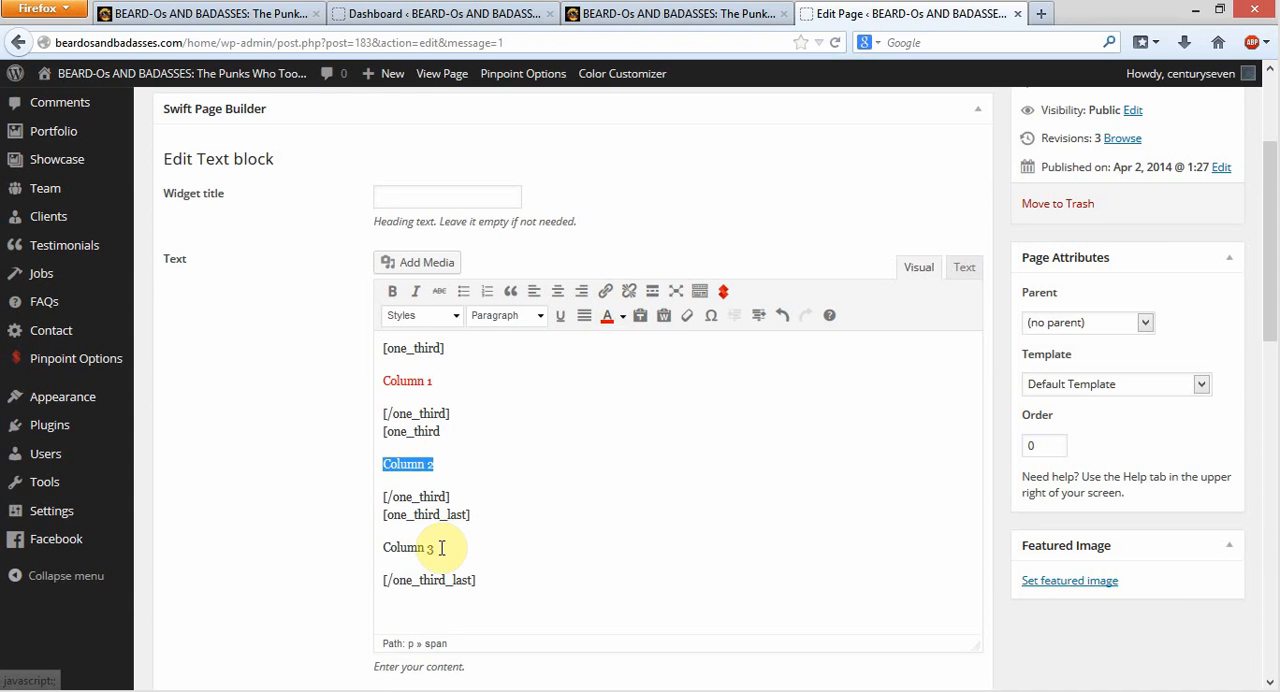
pyautogui.moveTo(442, 548); pyautogui.dragTo(362, 554)
pyautogui.click(609, 317)
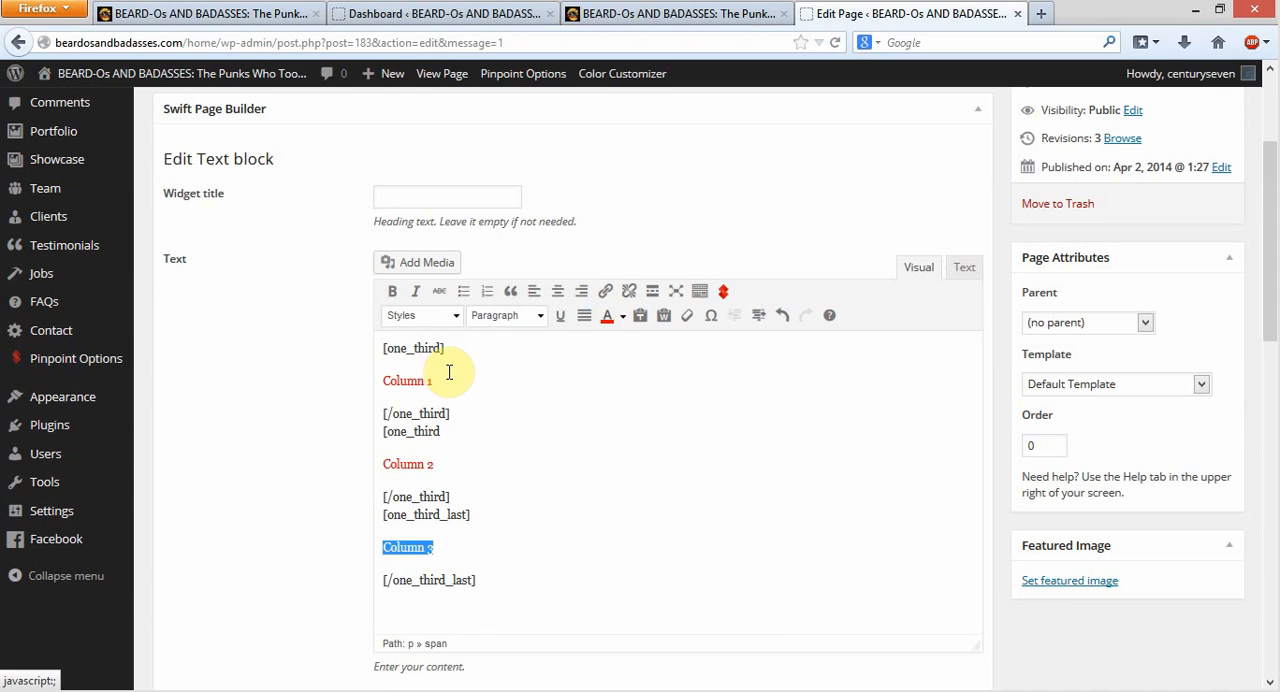
# Make the "Column 1" label bold and the "Column 2" label italic
pyautogui.moveTo(441, 379); pyautogui.dragTo(380, 366)
pyautogui.click(391, 295)
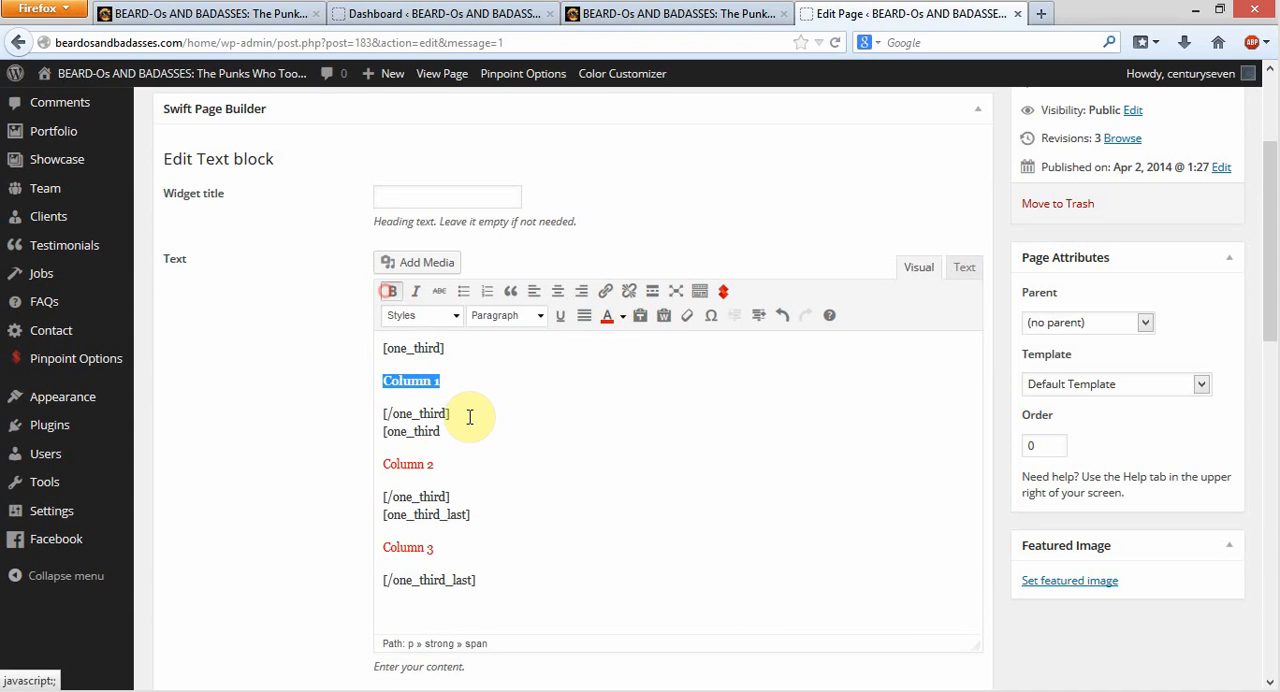
pyautogui.moveTo(443, 466); pyautogui.dragTo(371, 471)
pyautogui.click(415, 291)
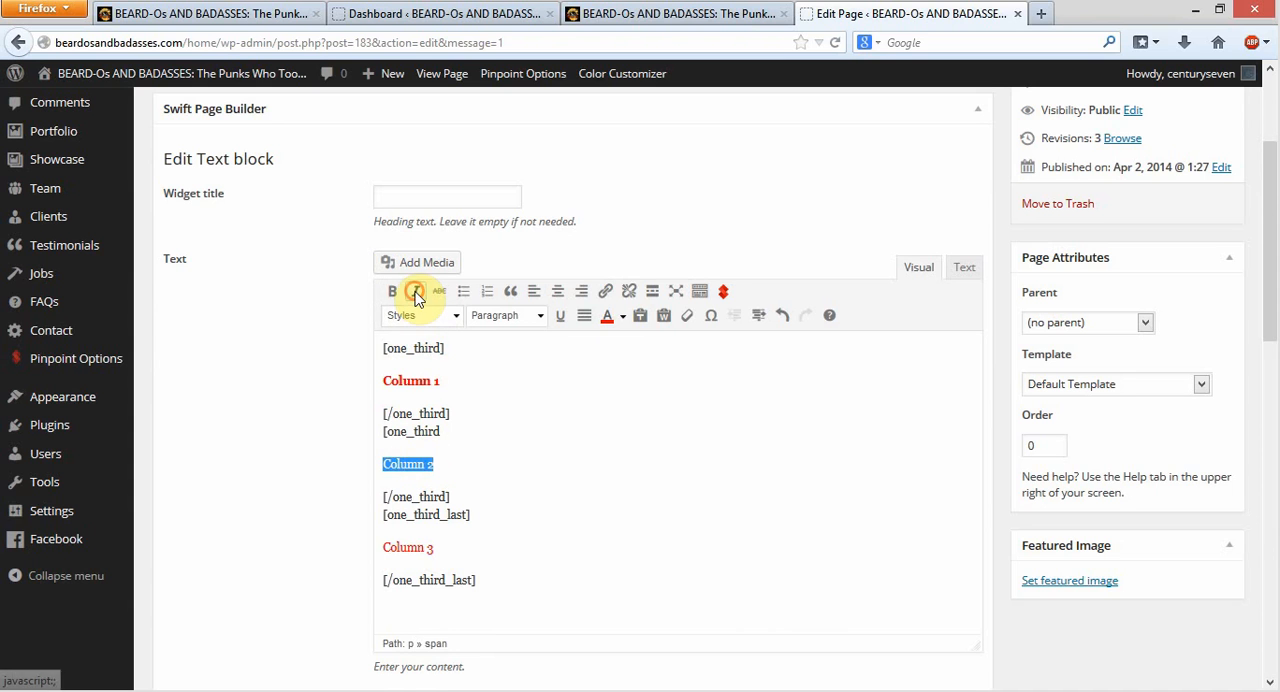
# Apply the Impact Text style to the "Column 3" label
pyautogui.click(435, 547)
pyautogui.moveTo(435, 547); pyautogui.dragTo(371, 549)
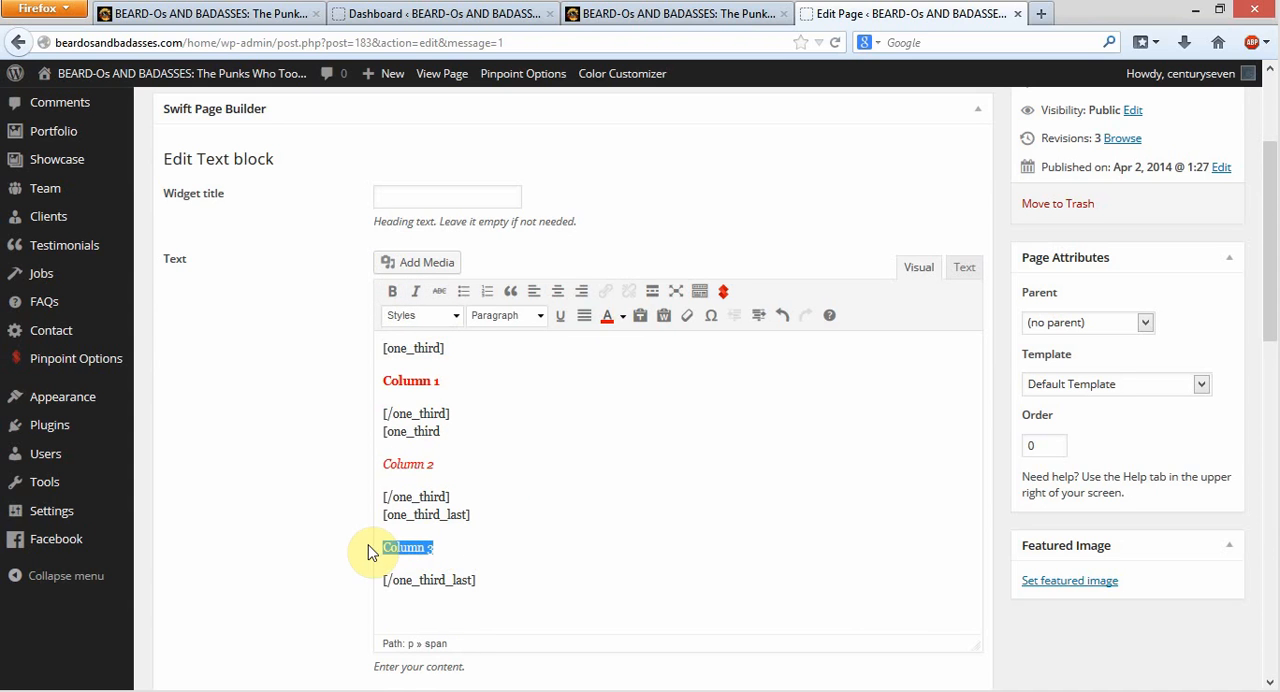
pyautogui.click(456, 315)
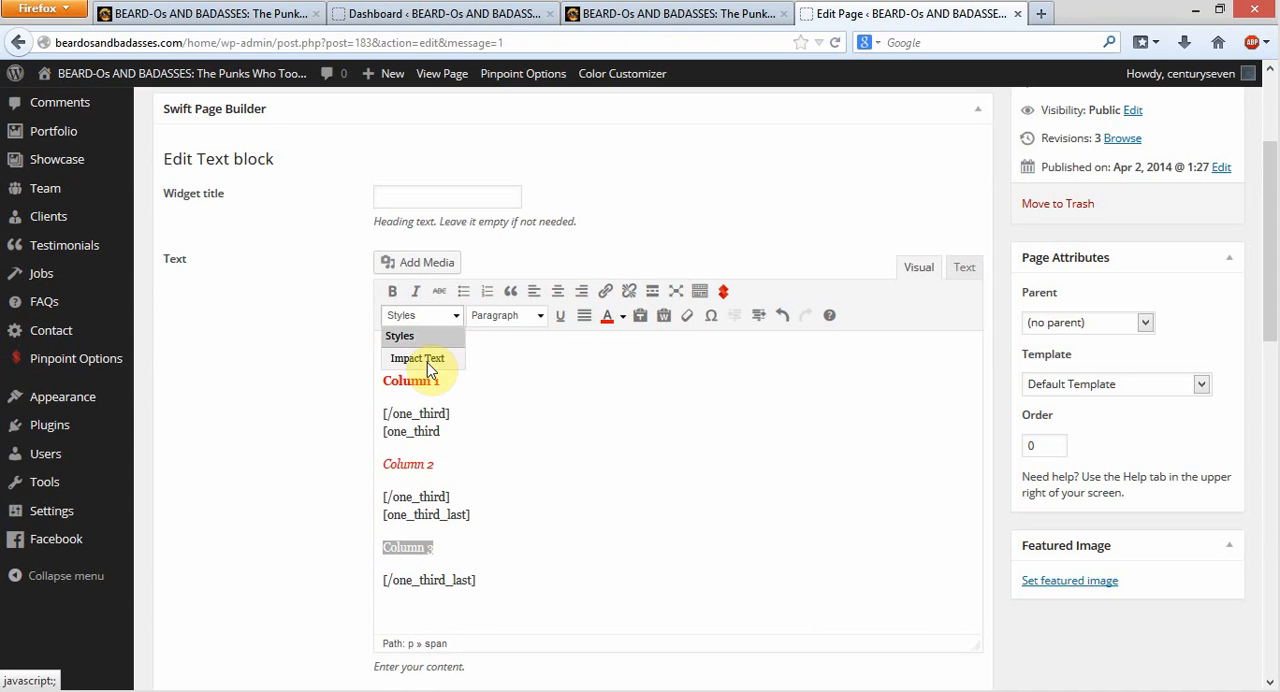
pyautogui.click(428, 358)
pyautogui.click(740, 398)
# Save the edited text block and update the Test Page
pyautogui.scroll(-2, 880, 527)
pyautogui.scroll(-5, 880, 527)
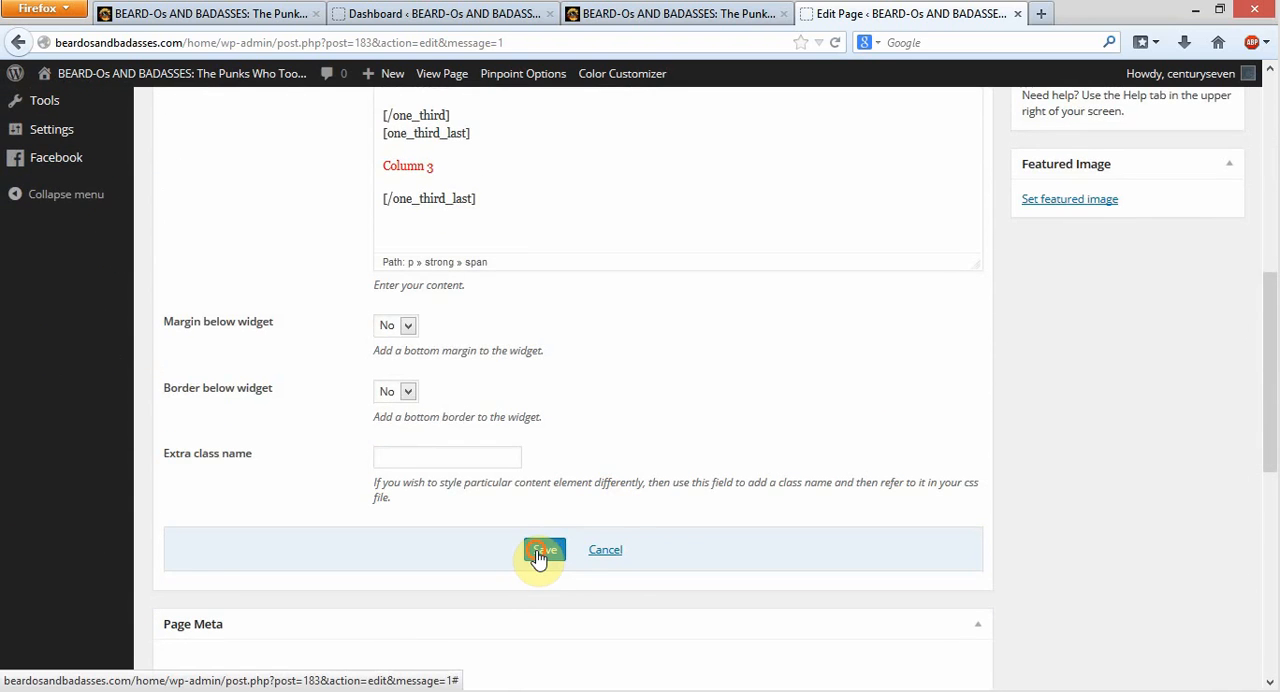
pyautogui.click(543, 550)
pyautogui.scroll(1, 550, 295)
pyautogui.scroll(-3, 337, 354)
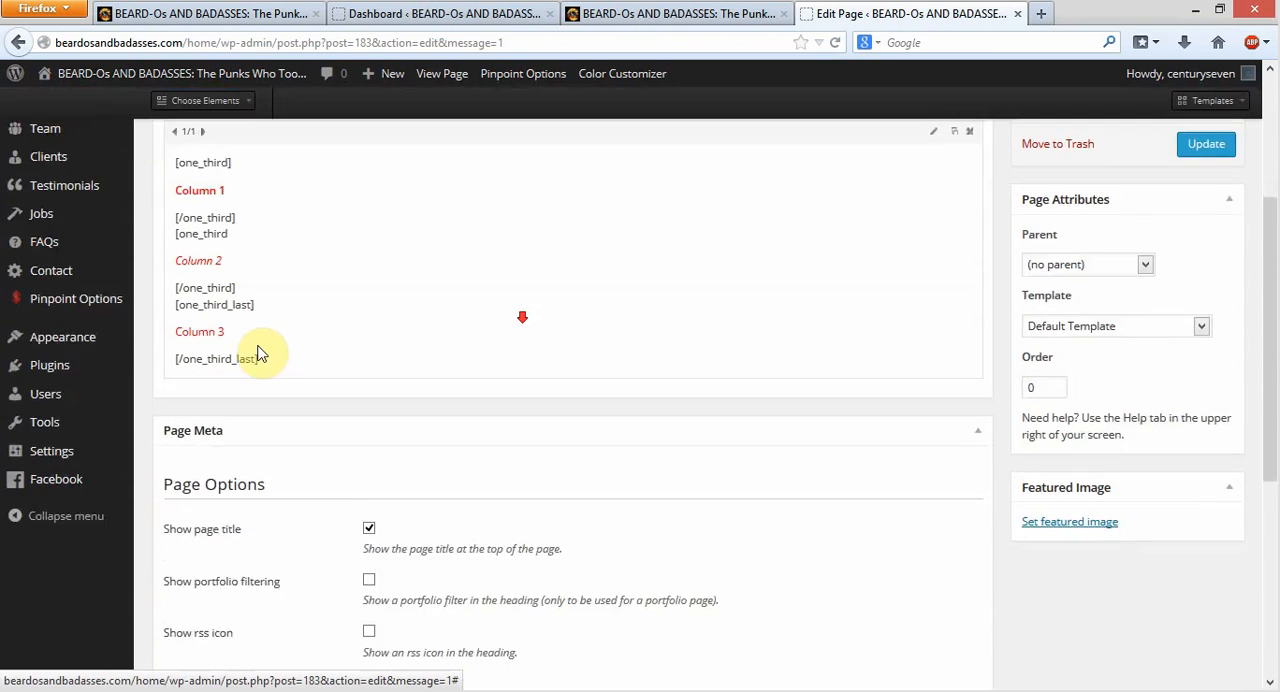
pyautogui.scroll(2, 337, 297)
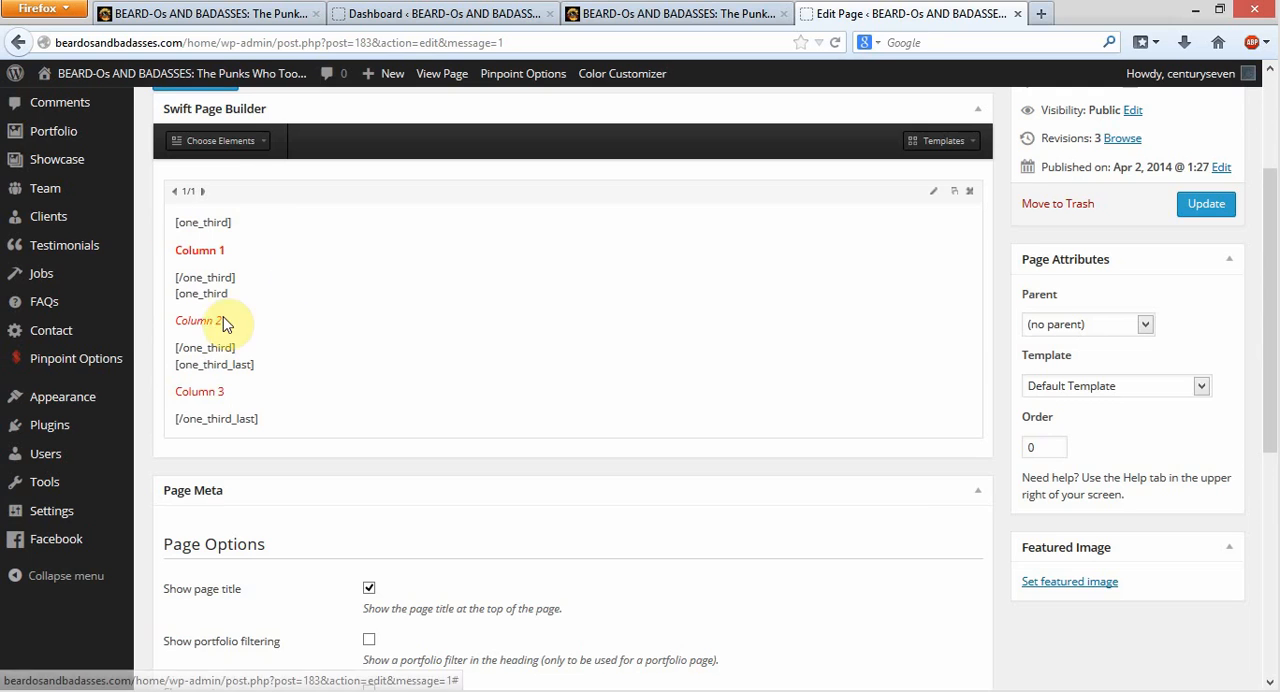
pyautogui.click(1208, 210)
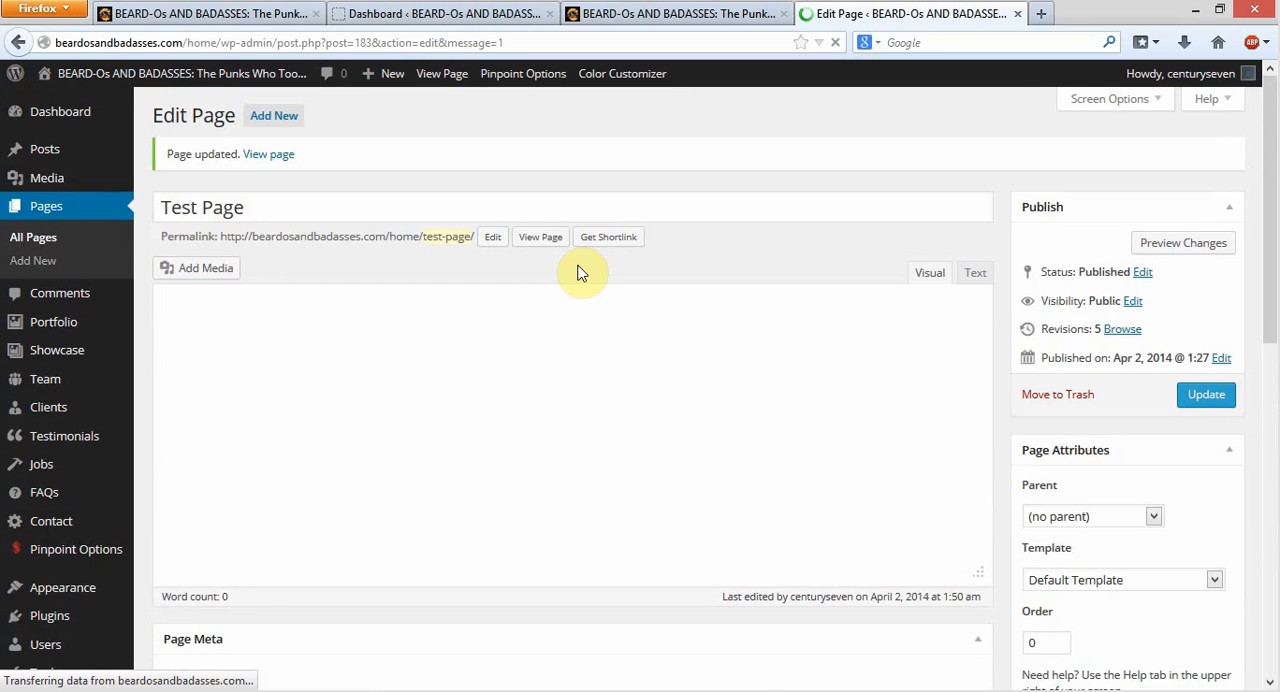
# Open the live Test Page in a new browser tab
pyautogui.rightClick(541, 241)
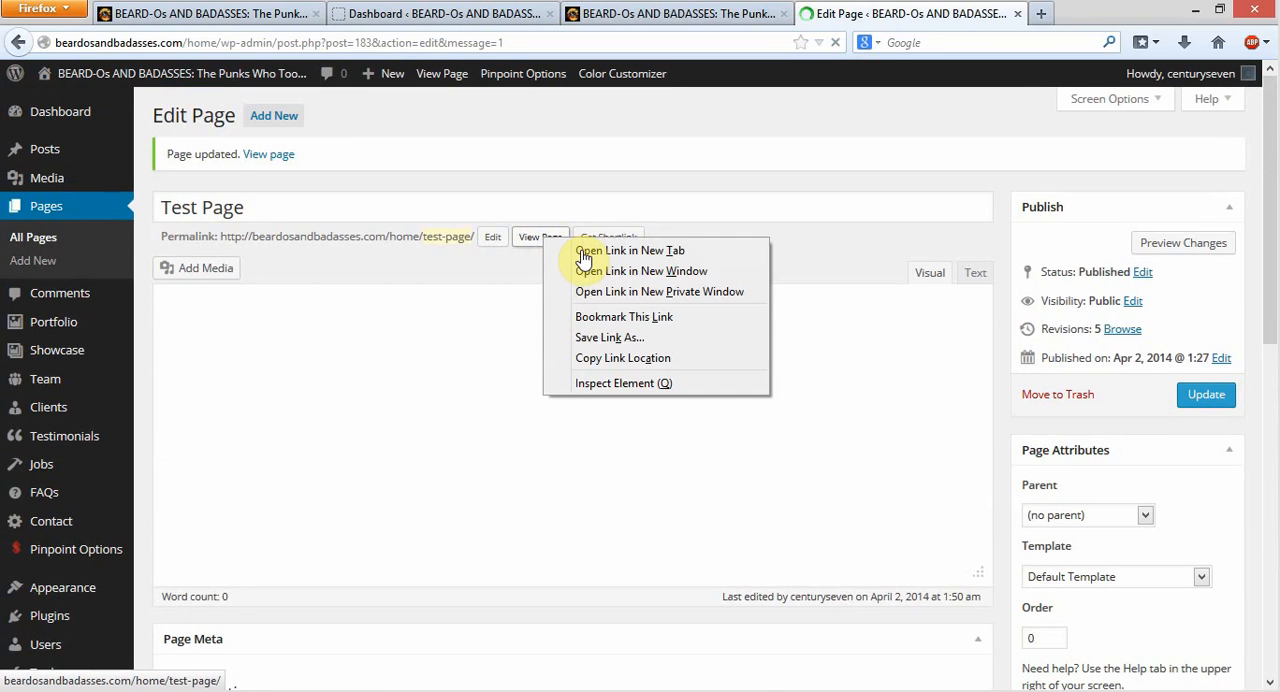
pyautogui.click(586, 251)
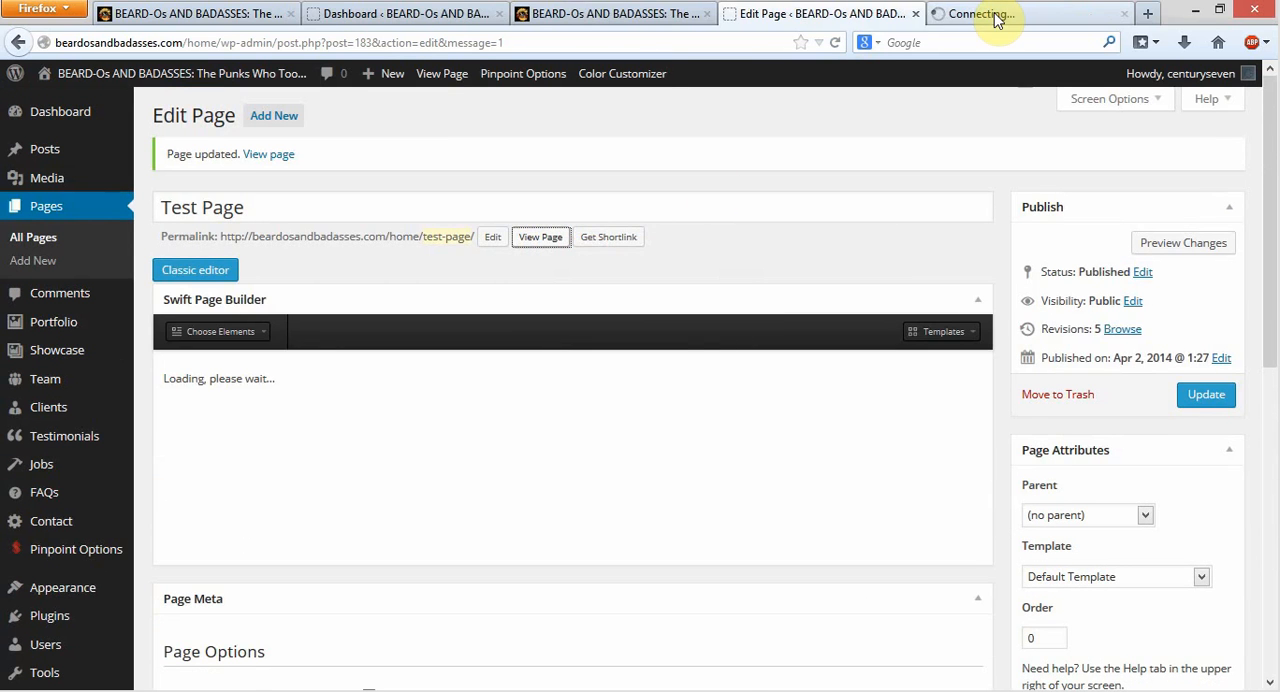
pyautogui.hotkey('ctrl', 'Tab')
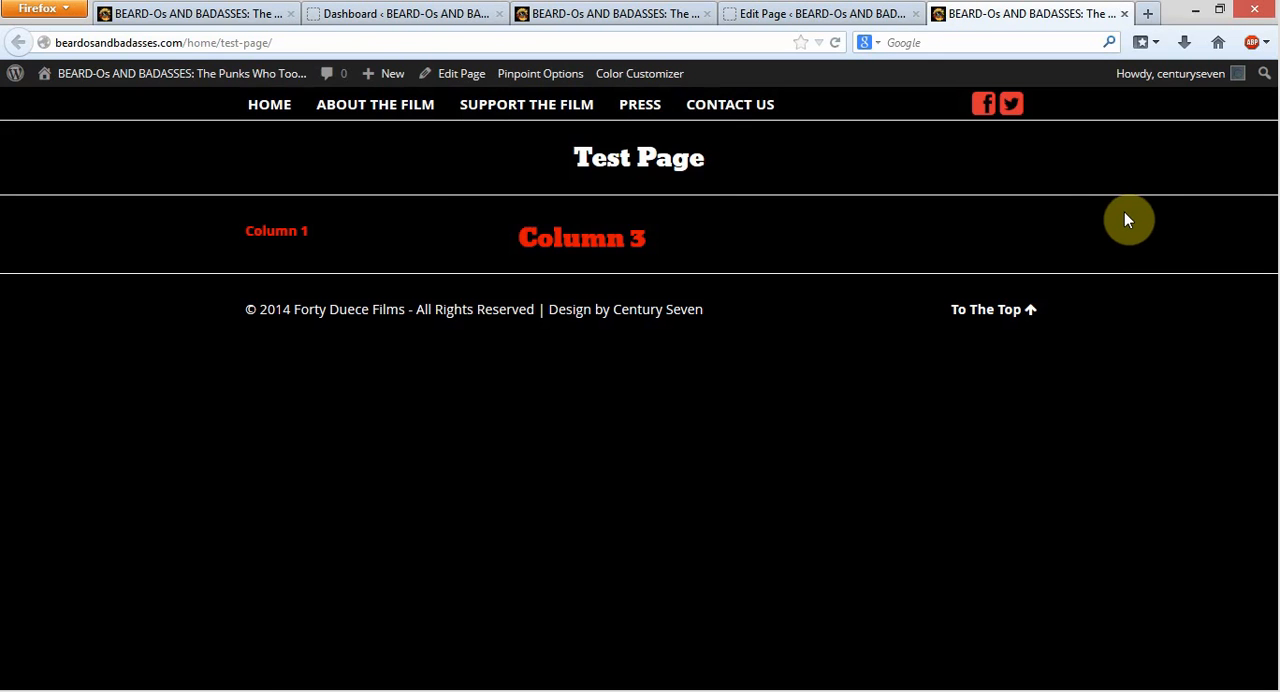
# Examine how the column labels are laid out across the live Test Page
pyautogui.moveTo(291, 222); pyautogui.dragTo(1038, 228)
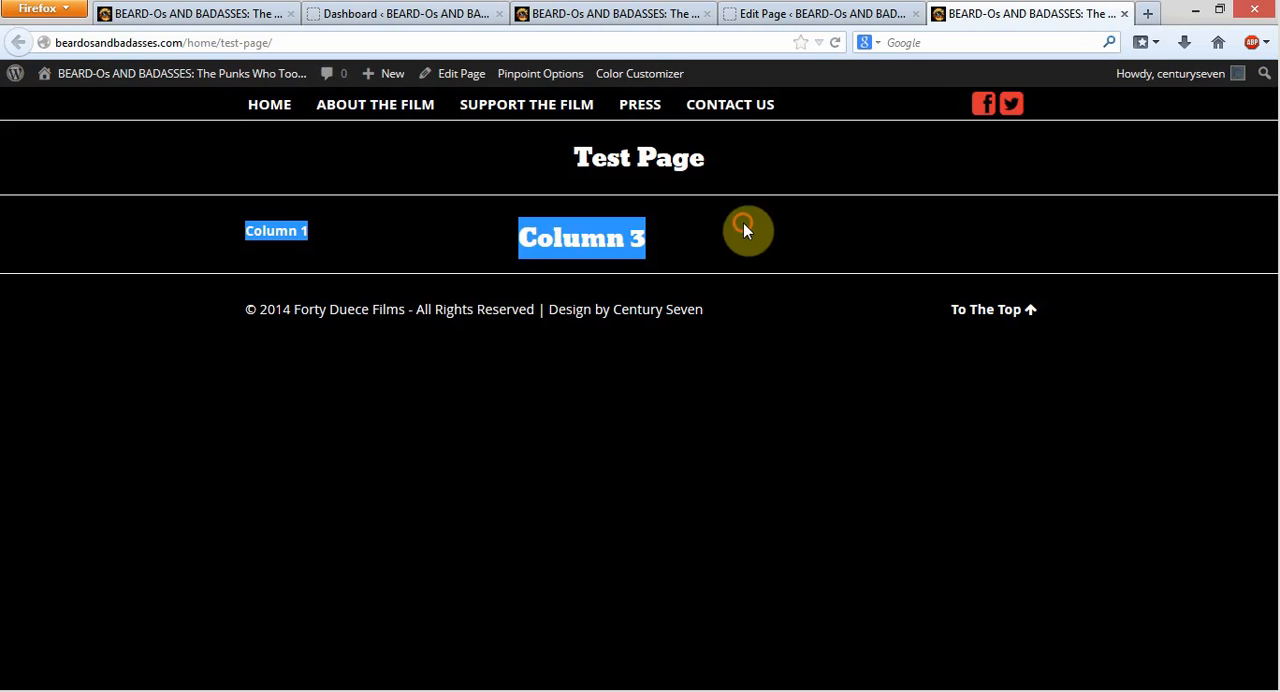
pyautogui.click(1077, 241)
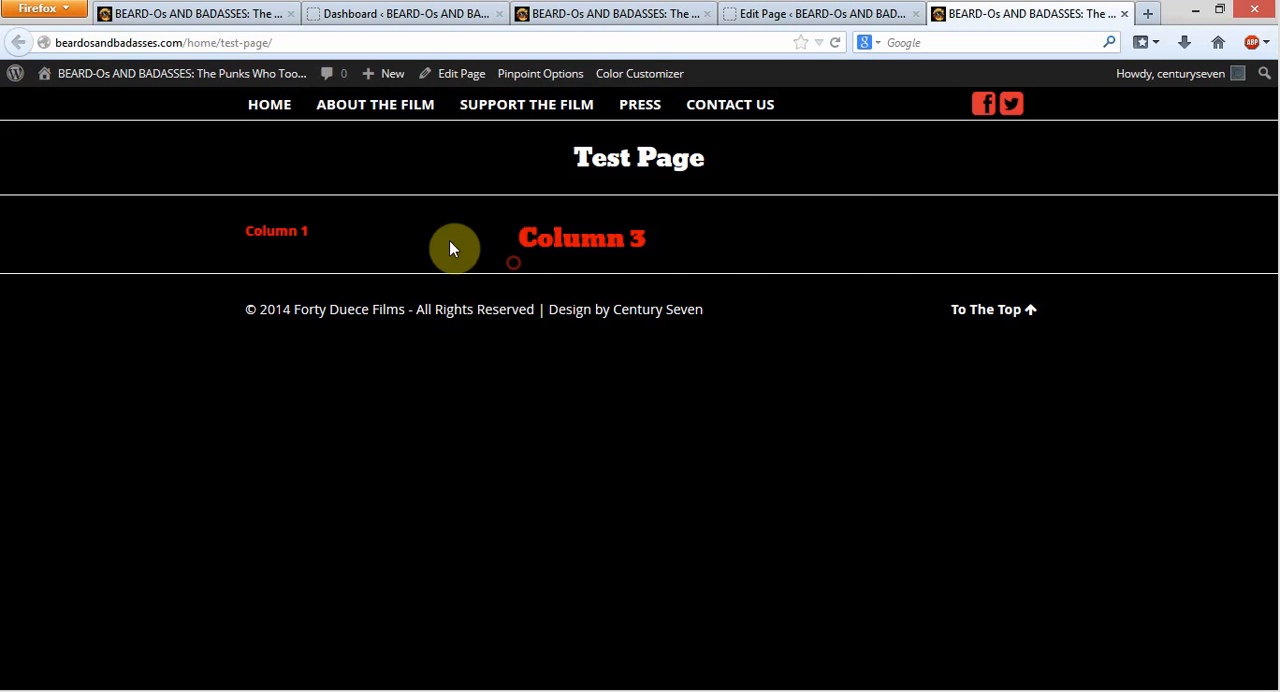
pyautogui.moveTo(516, 233); pyautogui.dragTo(673, 238)
pyautogui.click(724, 227)
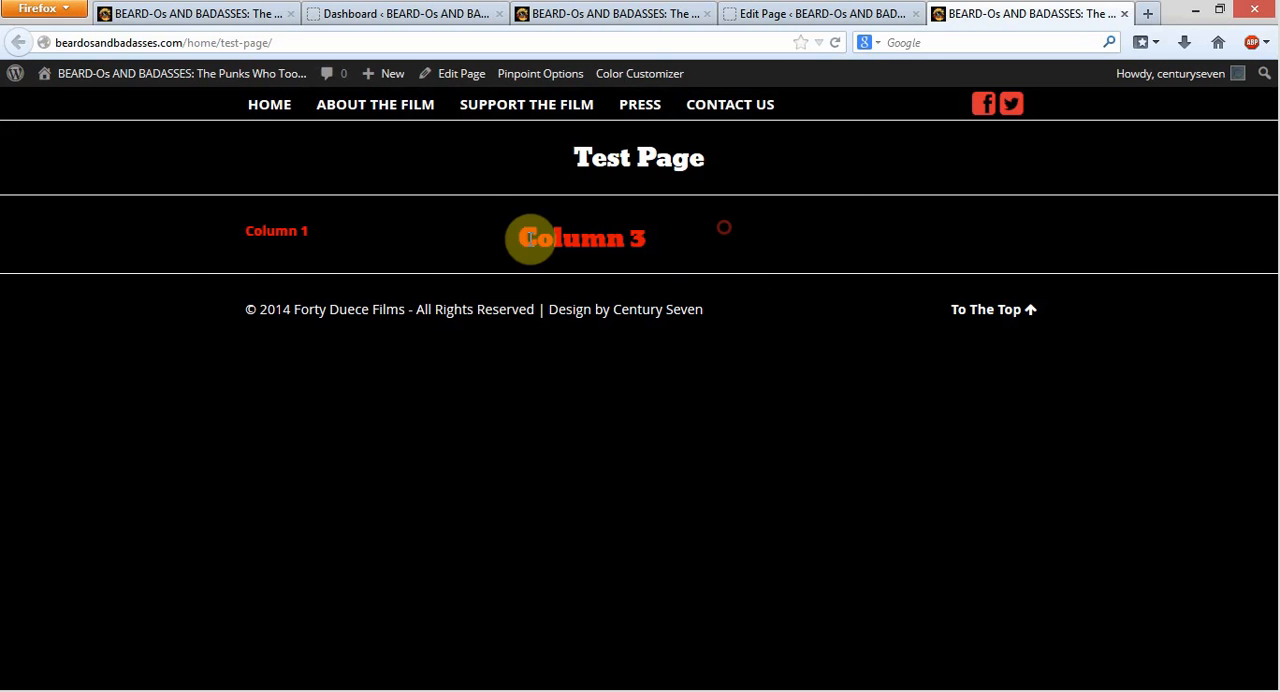
pyautogui.click(337, 264)
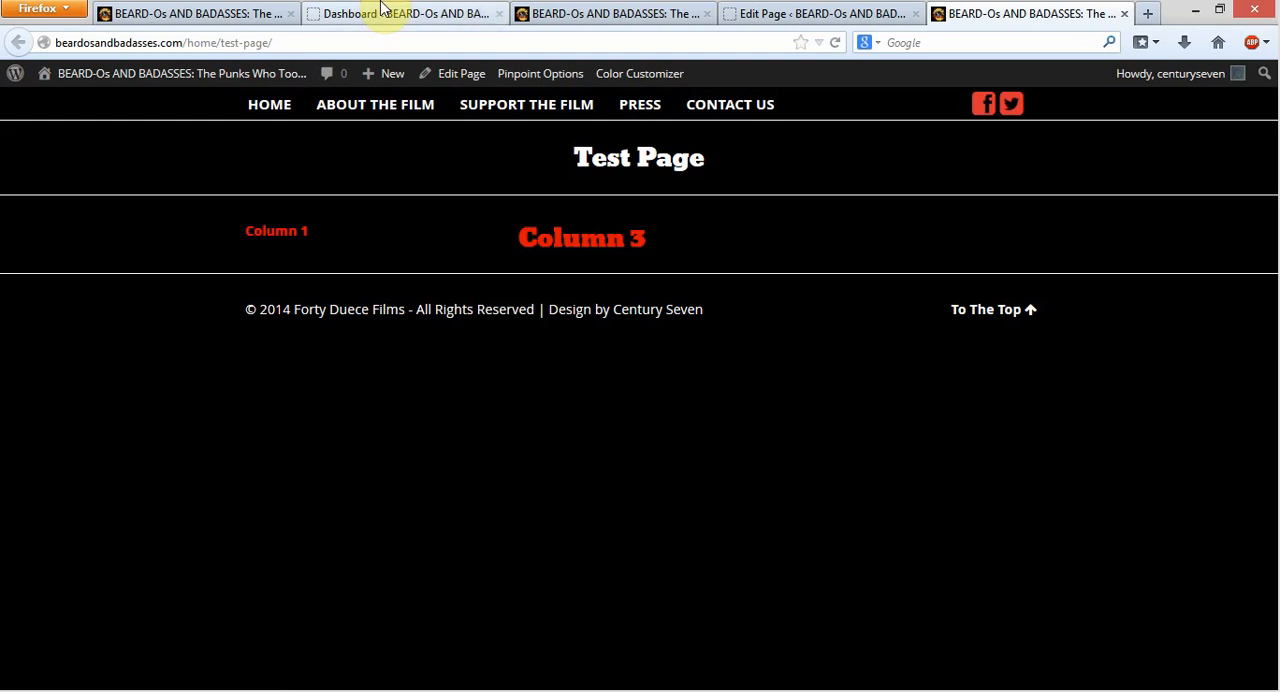
# Compare the column shortcodes in the page editor with the columns shown on the live Test Page
pyautogui.click(826, 12)
pyautogui.scroll(-2, 630, 440)
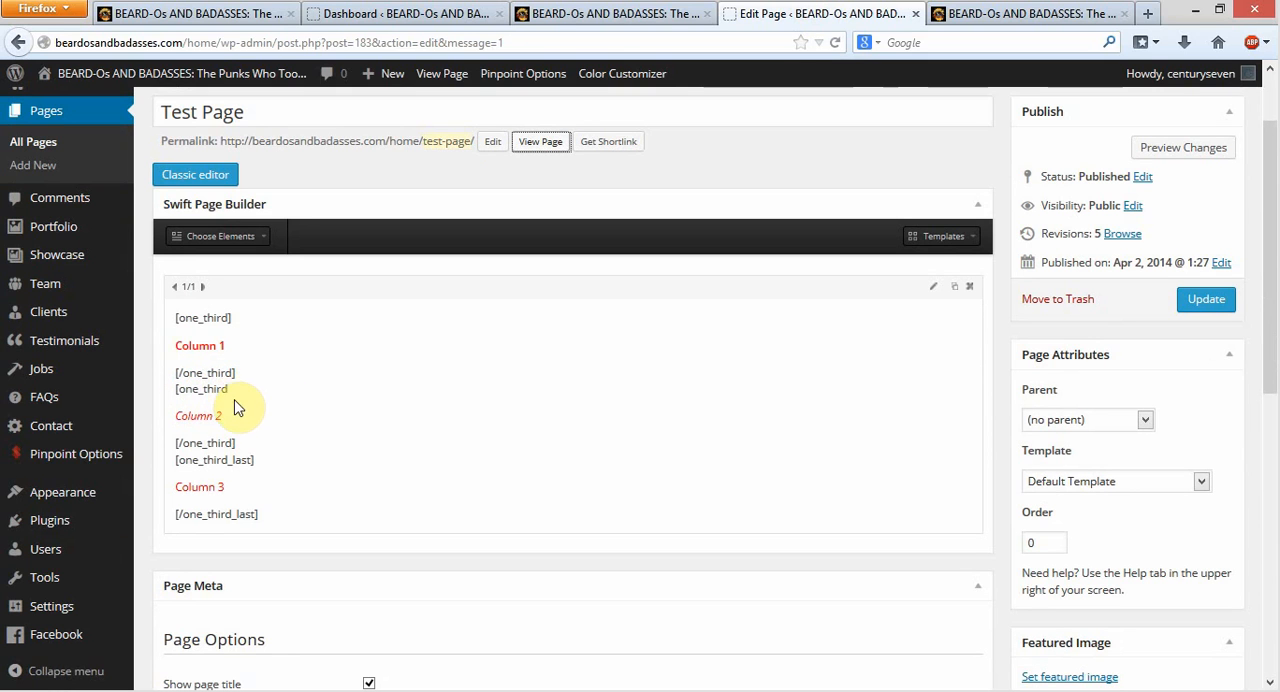
pyautogui.click(978, 12)
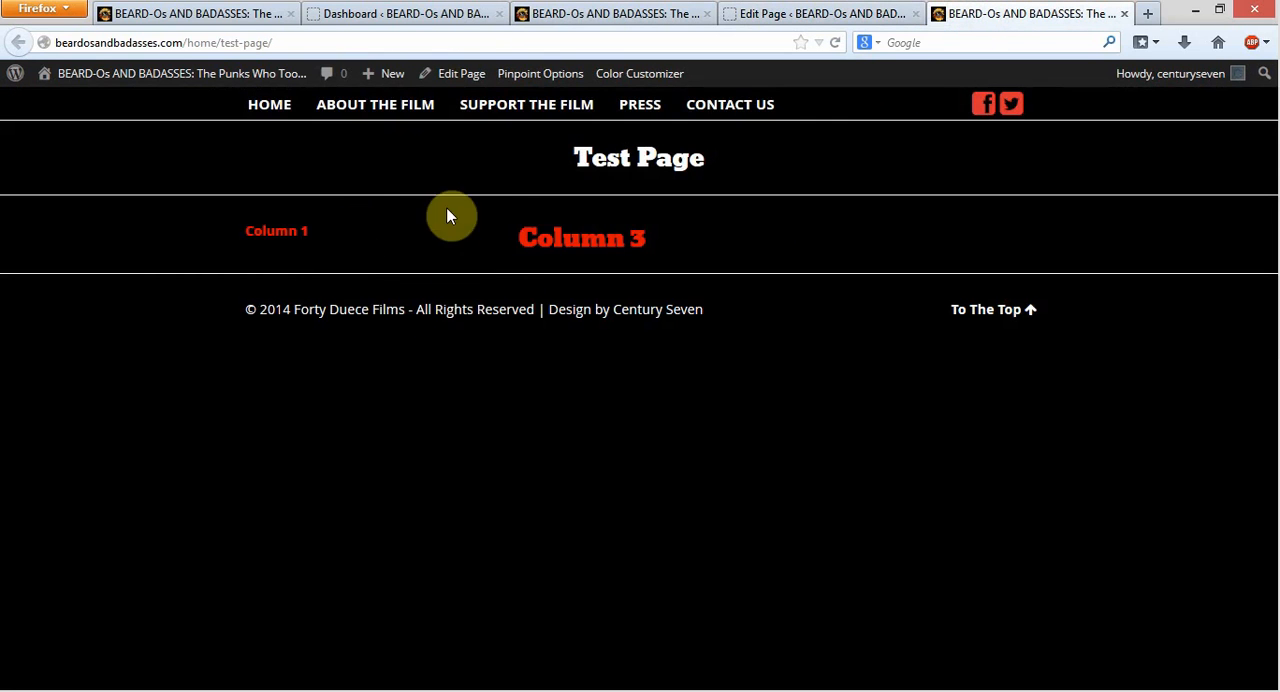
# Reopen the Test Page's text block and add the missing closing bracket so Column 2's opening shortcode reads [one_third]
pyautogui.click(781, 14)
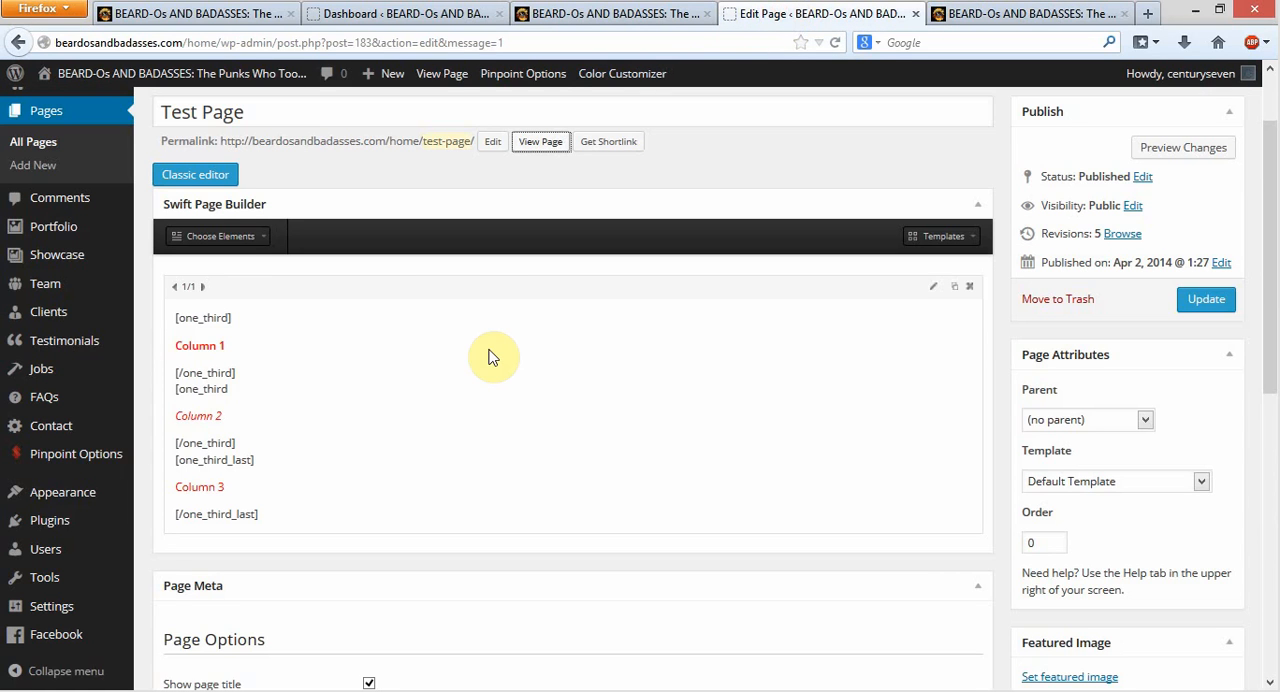
pyautogui.click(933, 286)
pyautogui.click(931, 289)
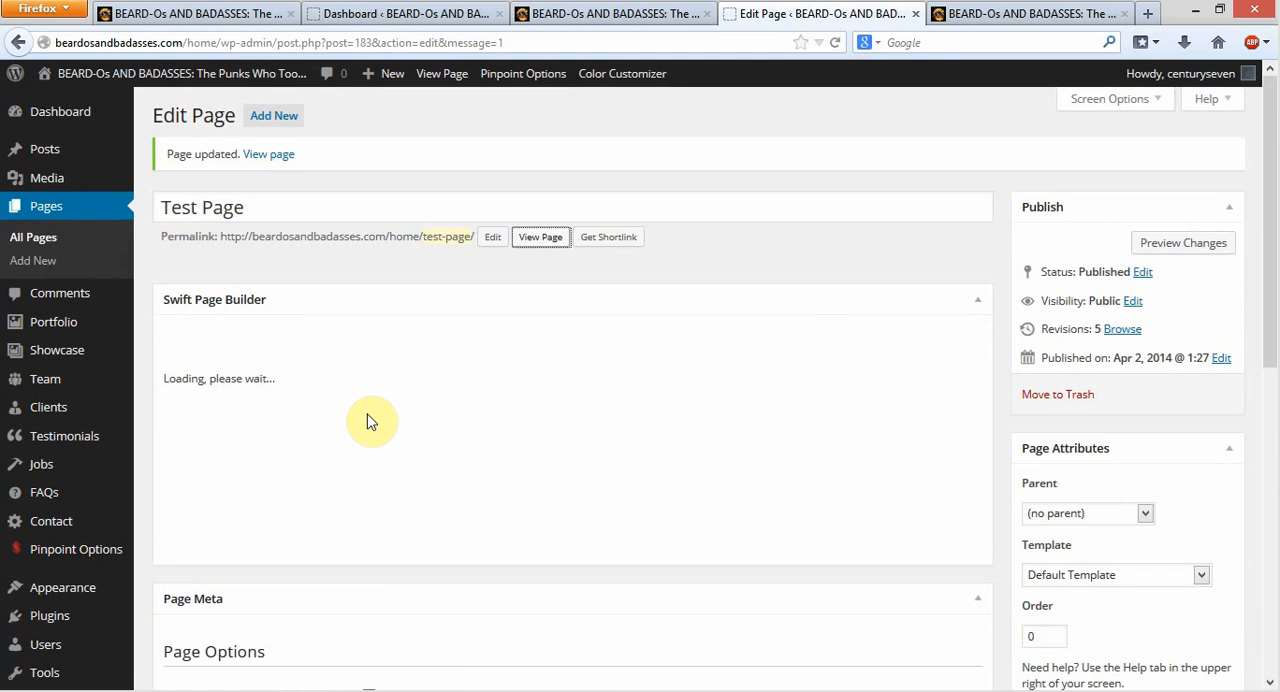
pyautogui.scroll(-4, 394, 486)
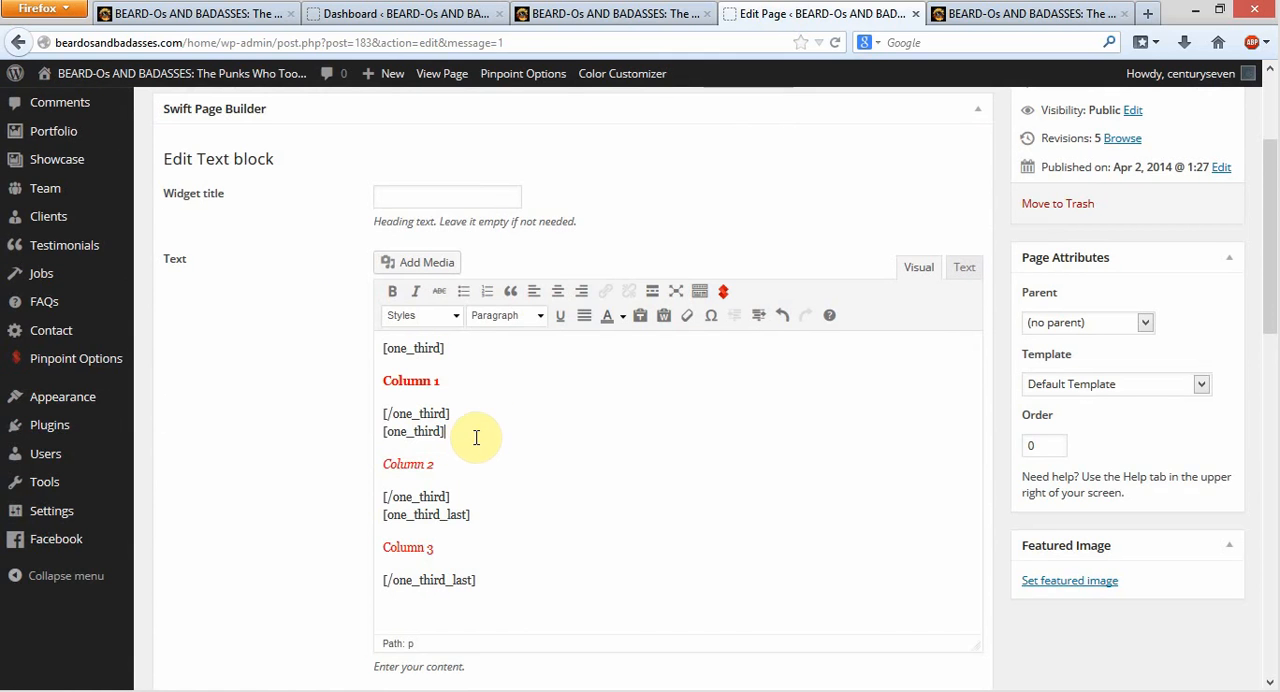
pyautogui.scroll(-2, 543, 414)
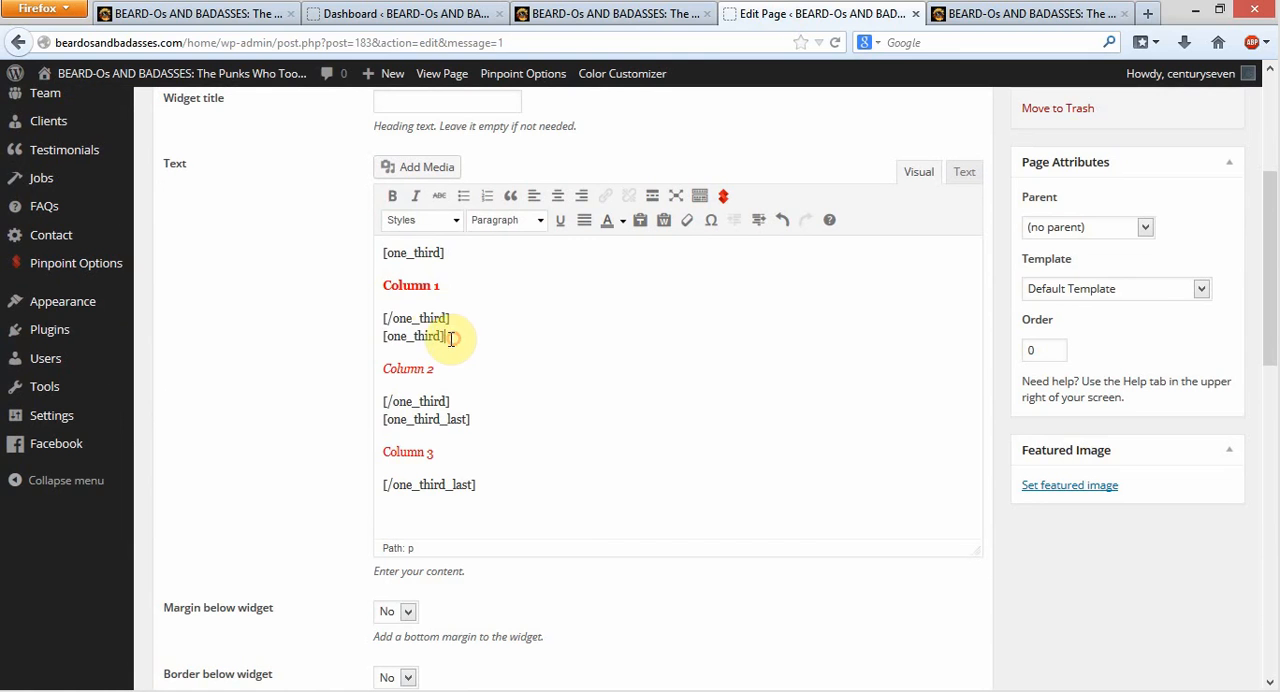
pyautogui.moveTo(447, 337); pyautogui.dragTo(376, 341)
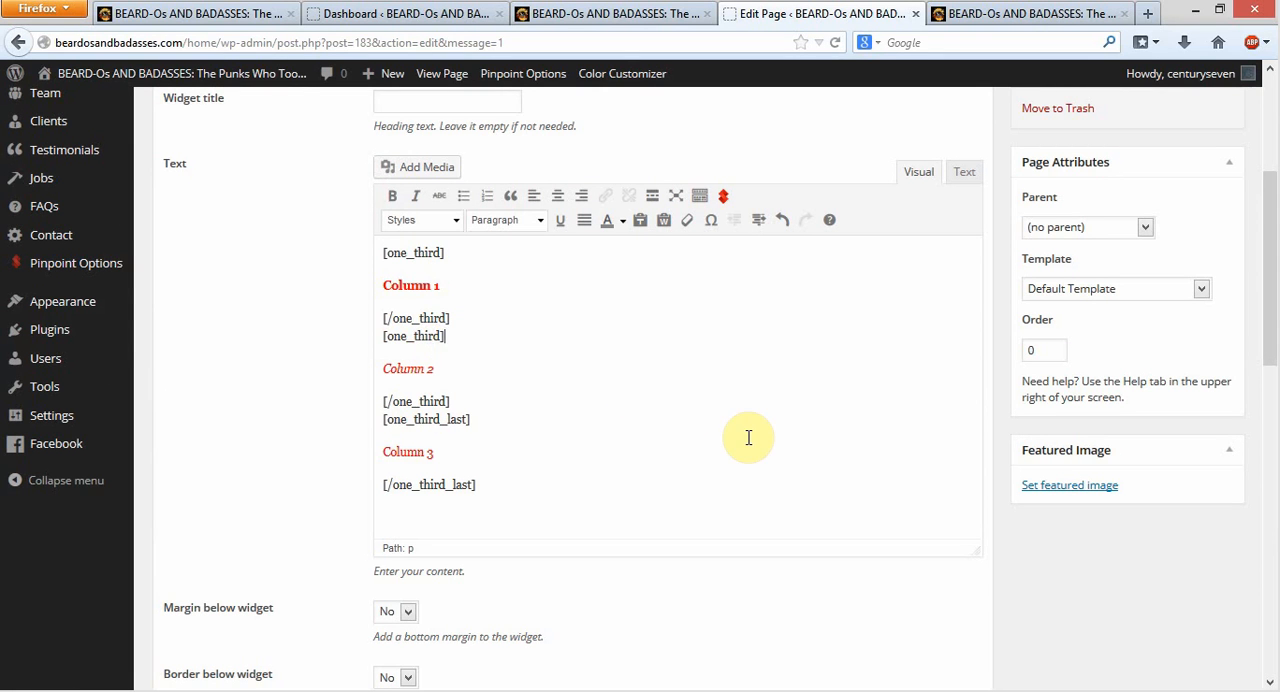
# Save the corrected text block and update the Test Page
pyautogui.scroll(-5, 750, 440)
pyautogui.scroll(2, 471, 200)
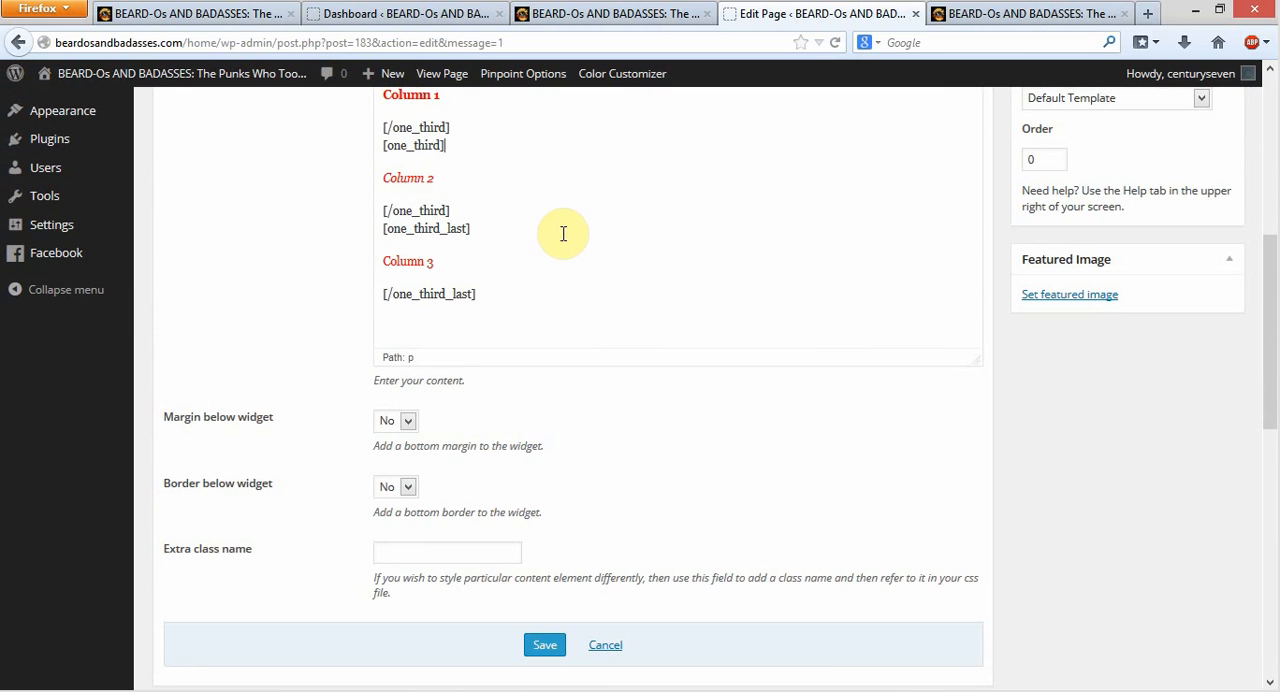
pyautogui.click(545, 647)
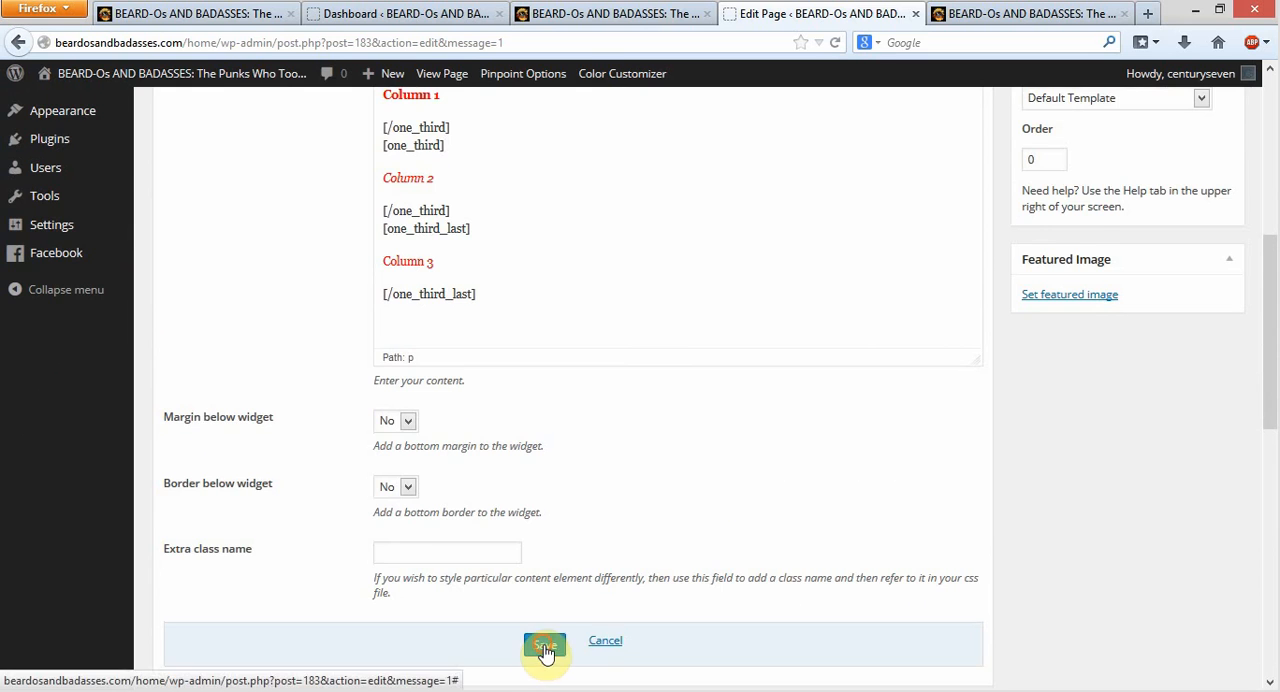
pyautogui.click(1210, 298)
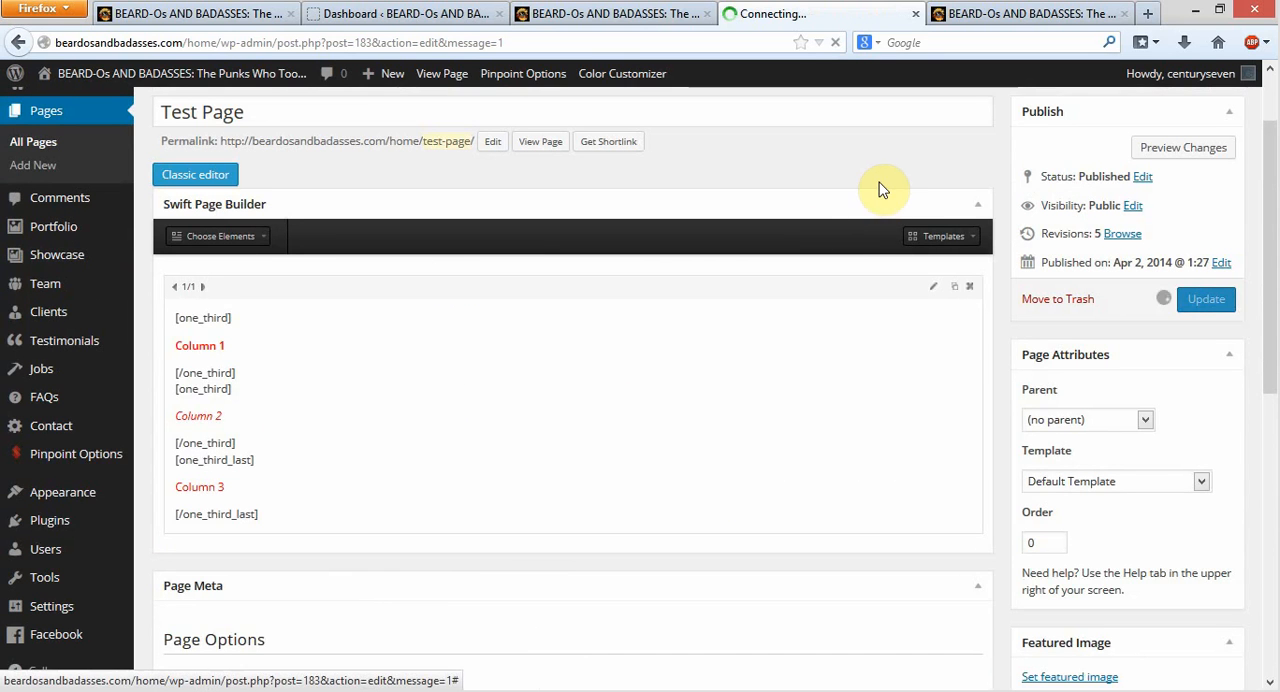
# Reload the live Test Page to check the three-column layout, and return to the page editor
pyautogui.click(1019, 13)
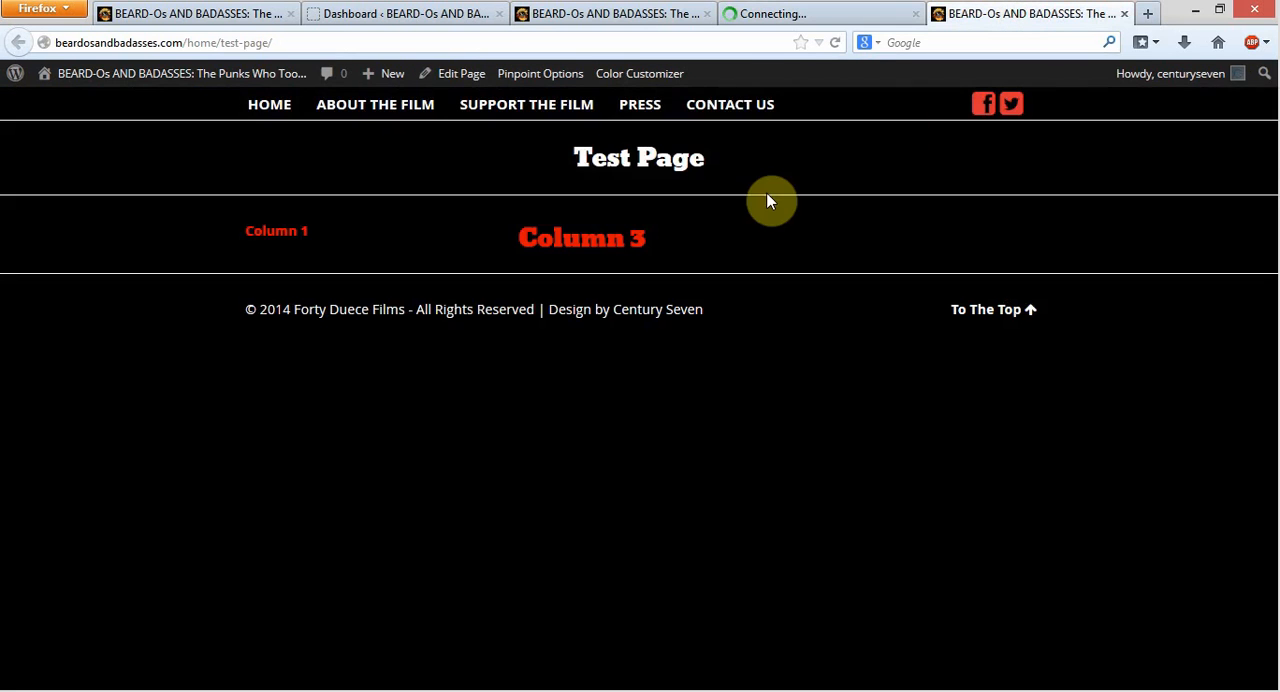
pyautogui.click(838, 44)
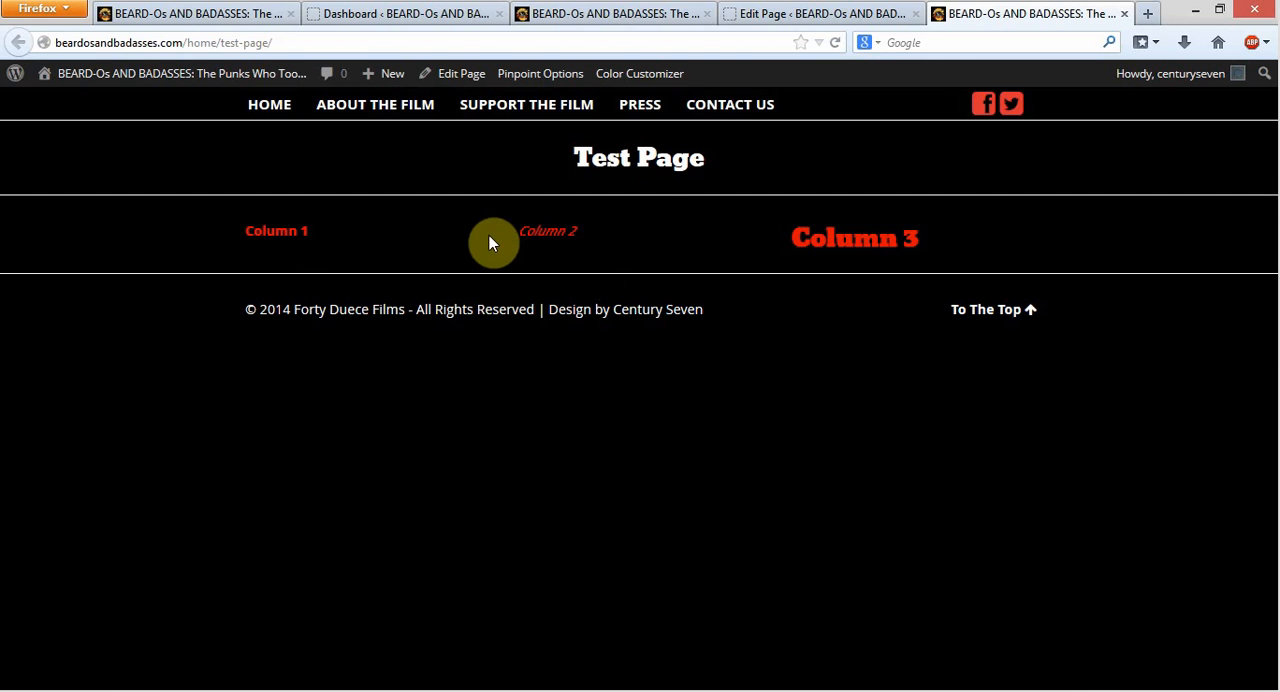
pyautogui.click(837, 14)
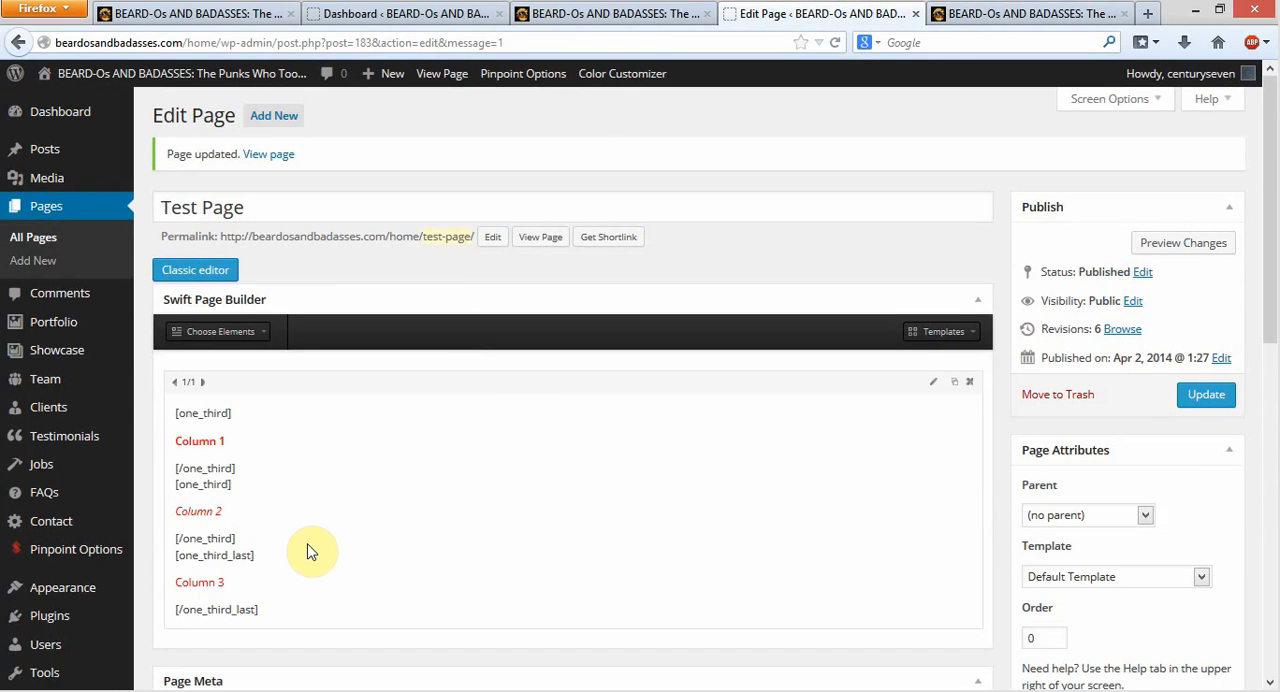
# Open the text block for editing and examine how the opening and closing one_third shortcodes differ around the column labels
pyautogui.click(930, 387)
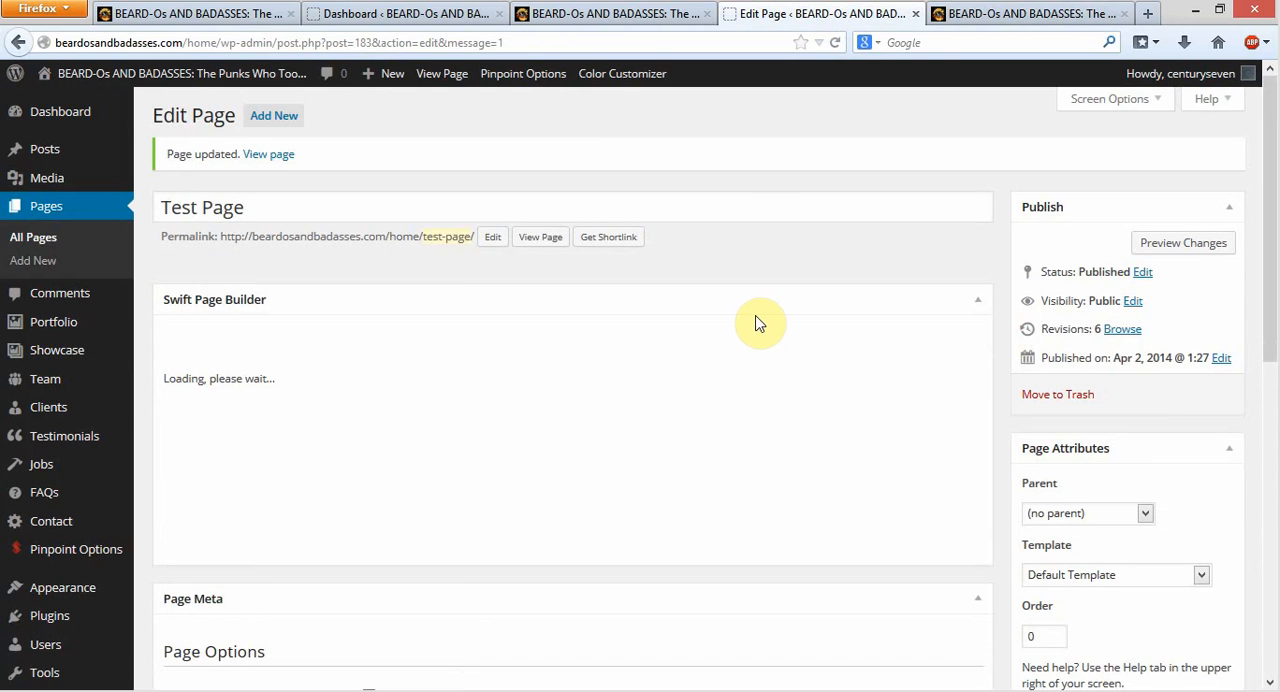
pyautogui.scroll(-3, 706, 368)
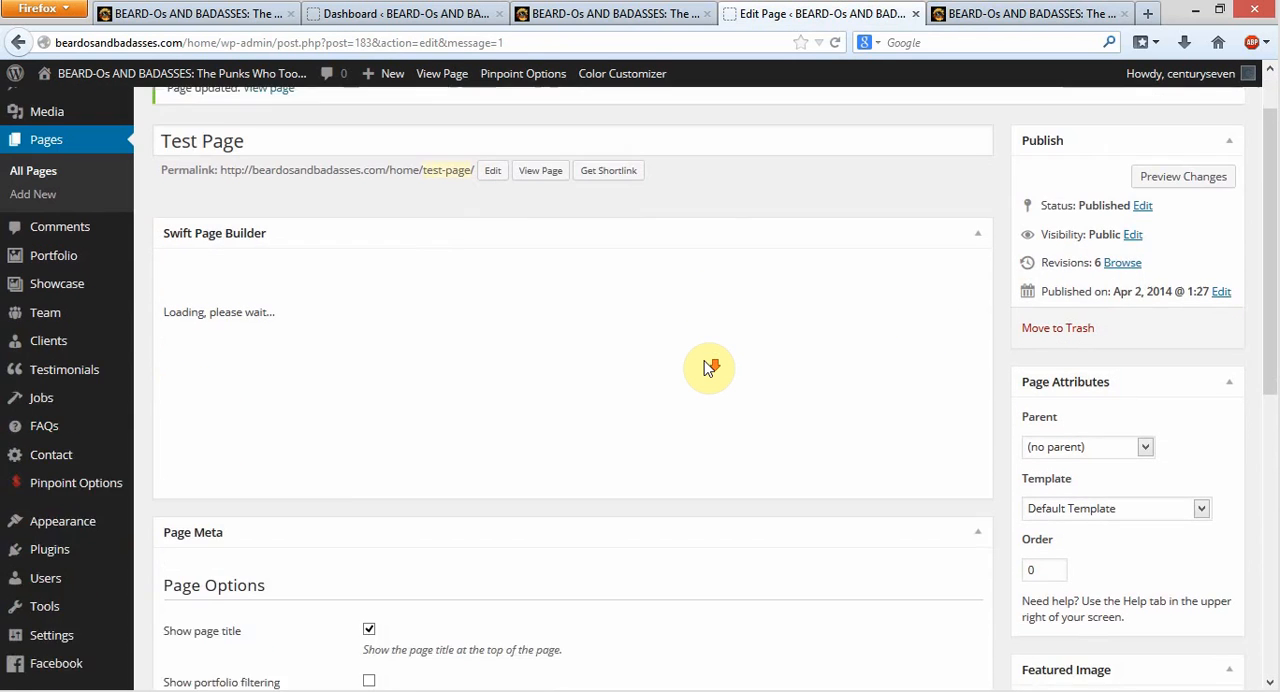
pyautogui.scroll(-3, 703, 366)
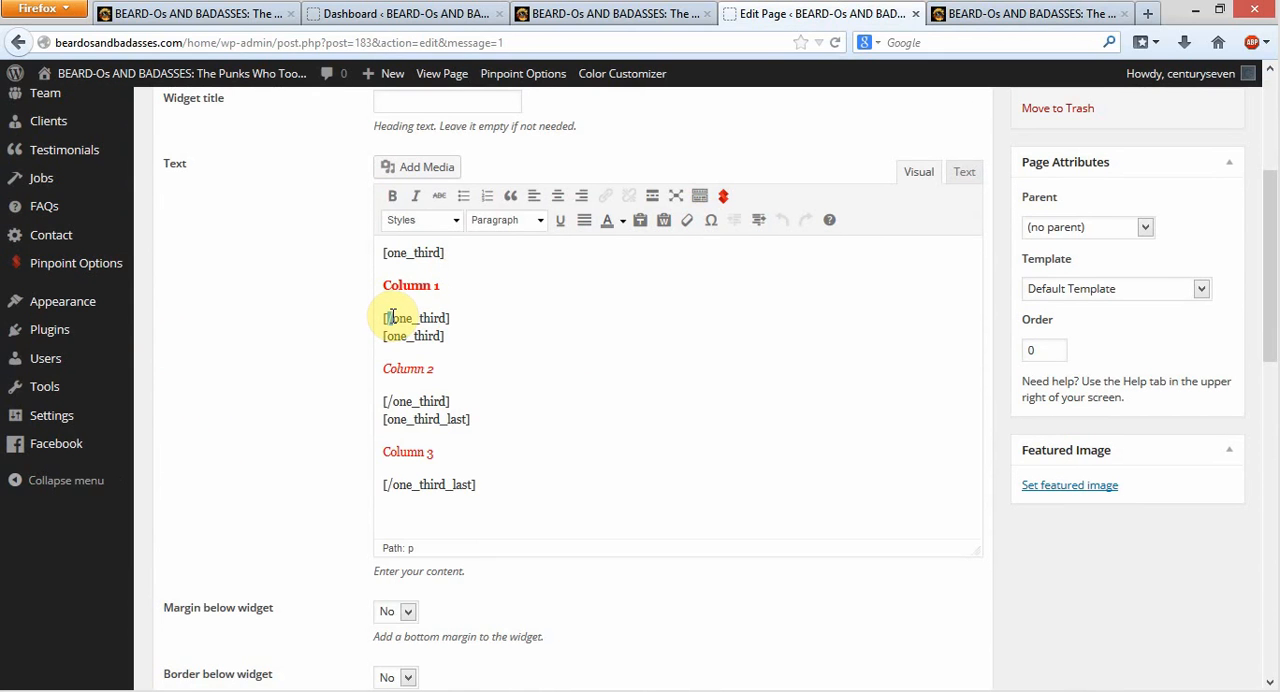
pyautogui.moveTo(386, 318); pyautogui.dragTo(392, 318)
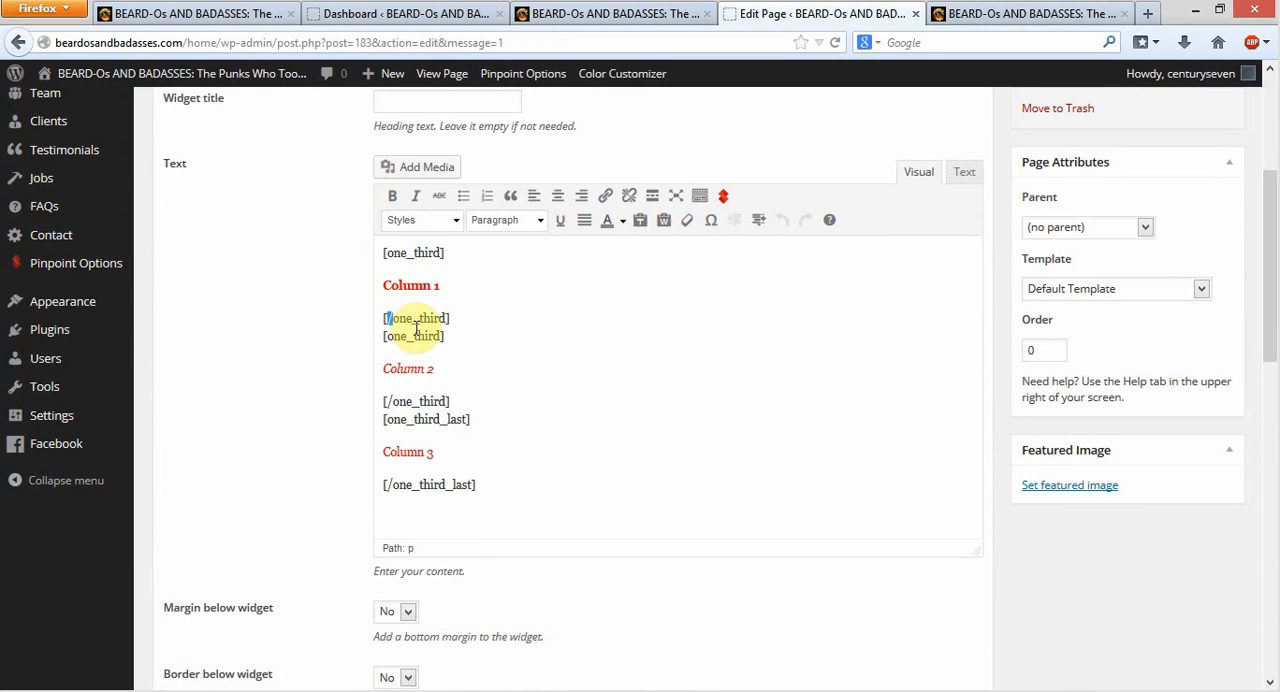
pyautogui.click(390, 253)
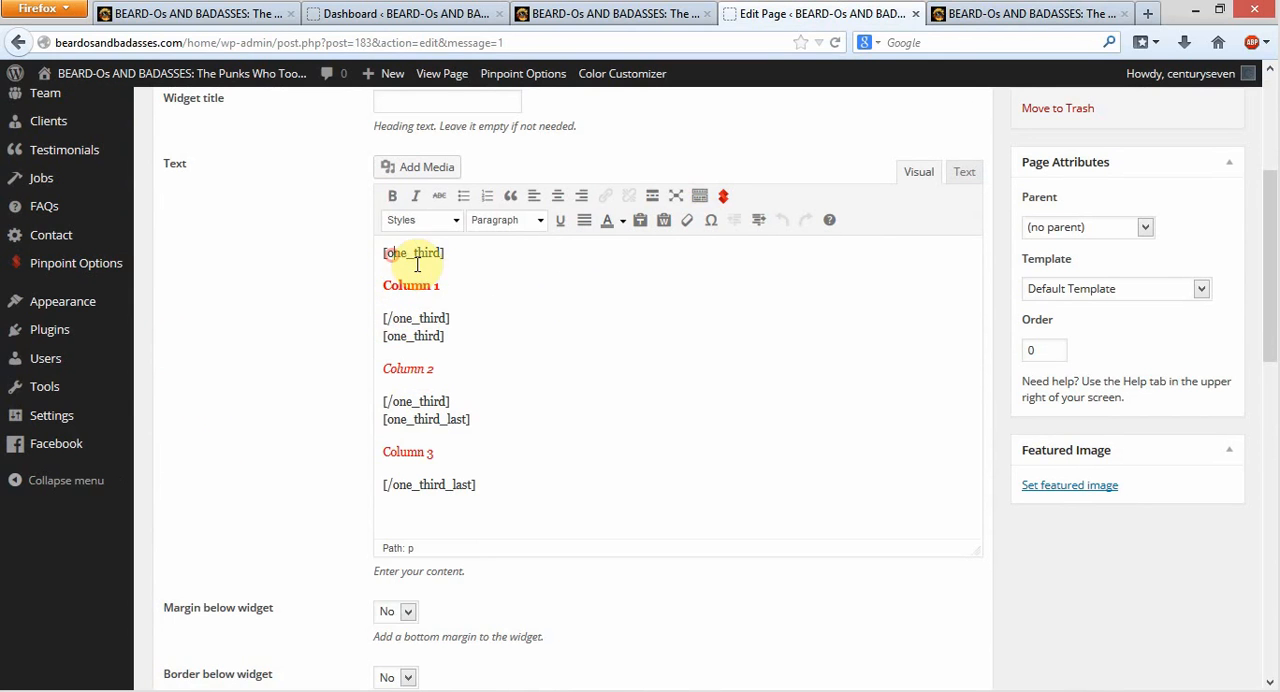
pyautogui.click(391, 317)
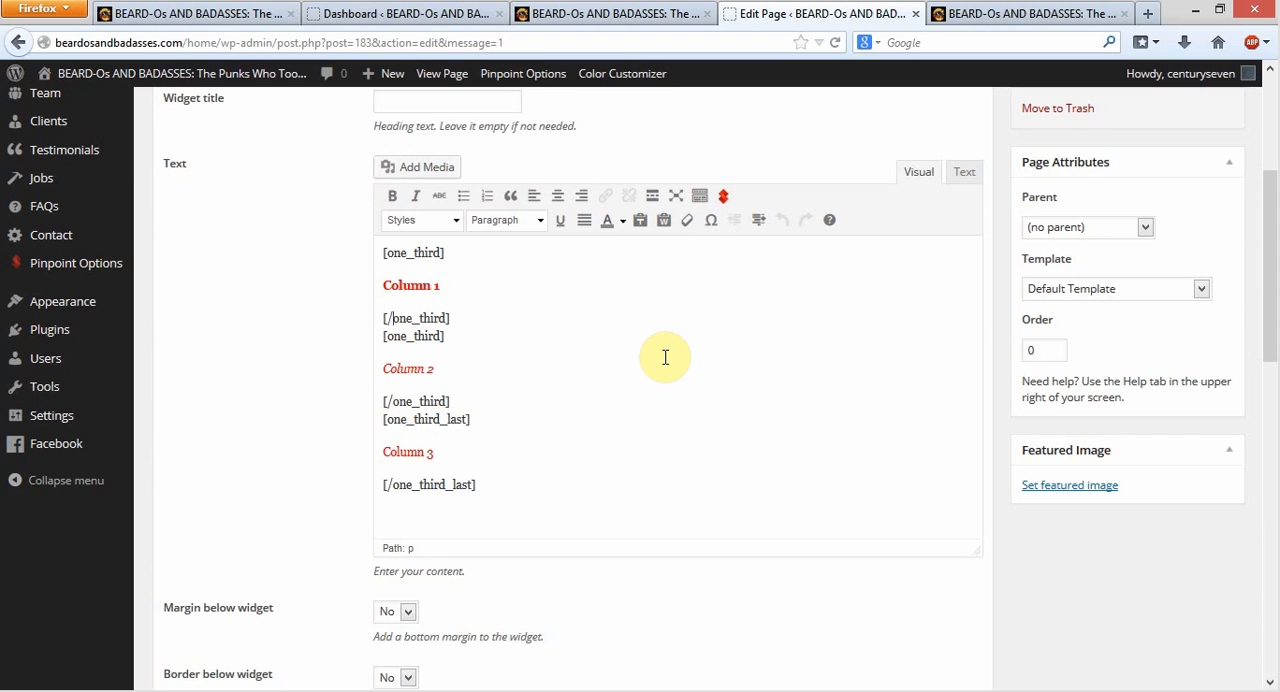
pyautogui.click(473, 258)
pyautogui.click(379, 255)
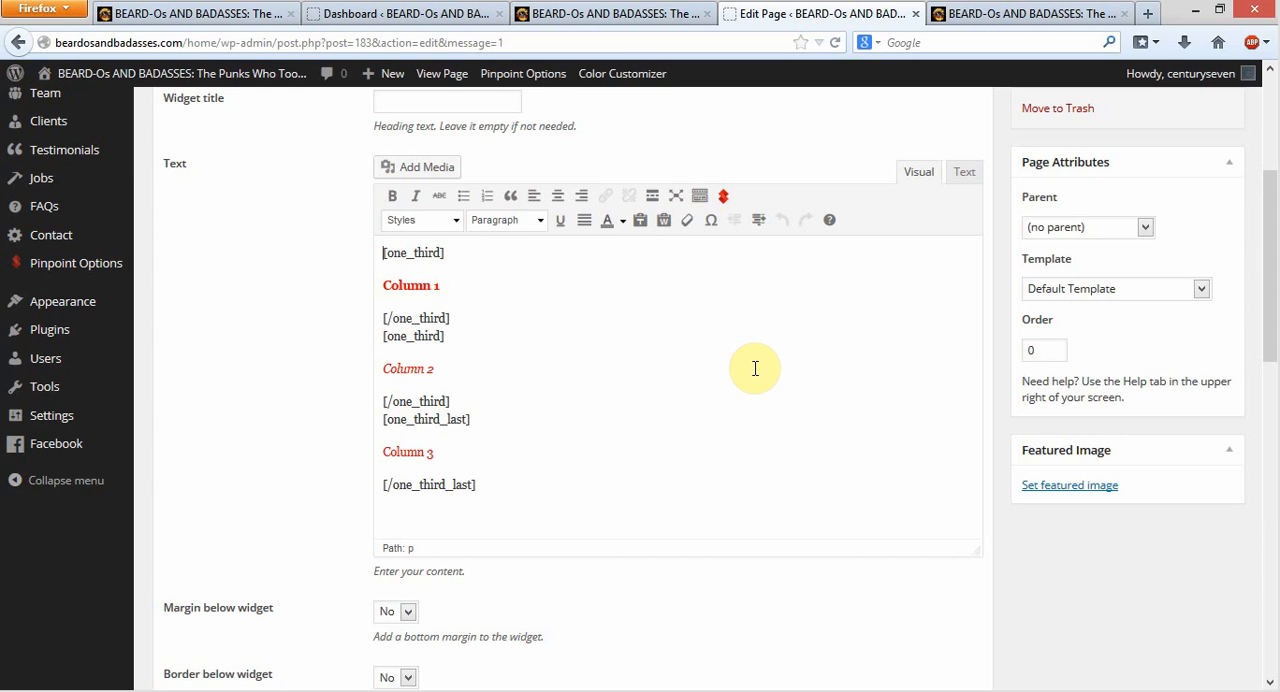
pyautogui.scroll(-3, 758, 370)
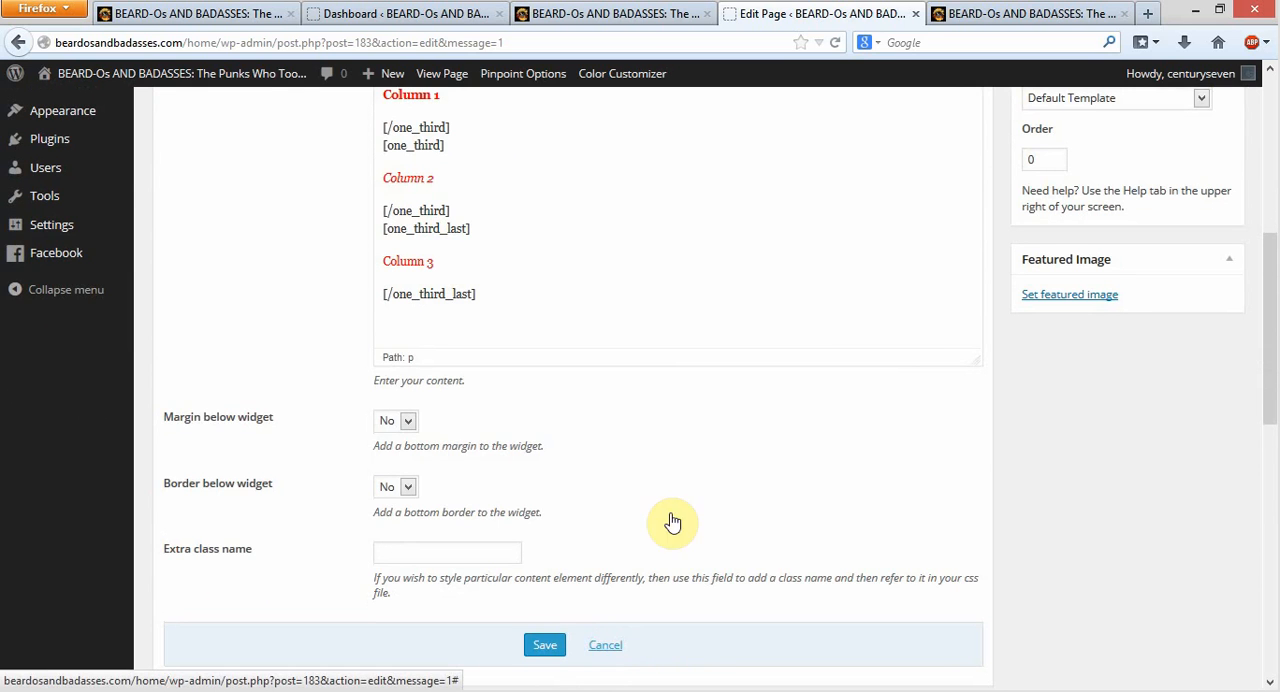
pyautogui.scroll(3, 831, 337)
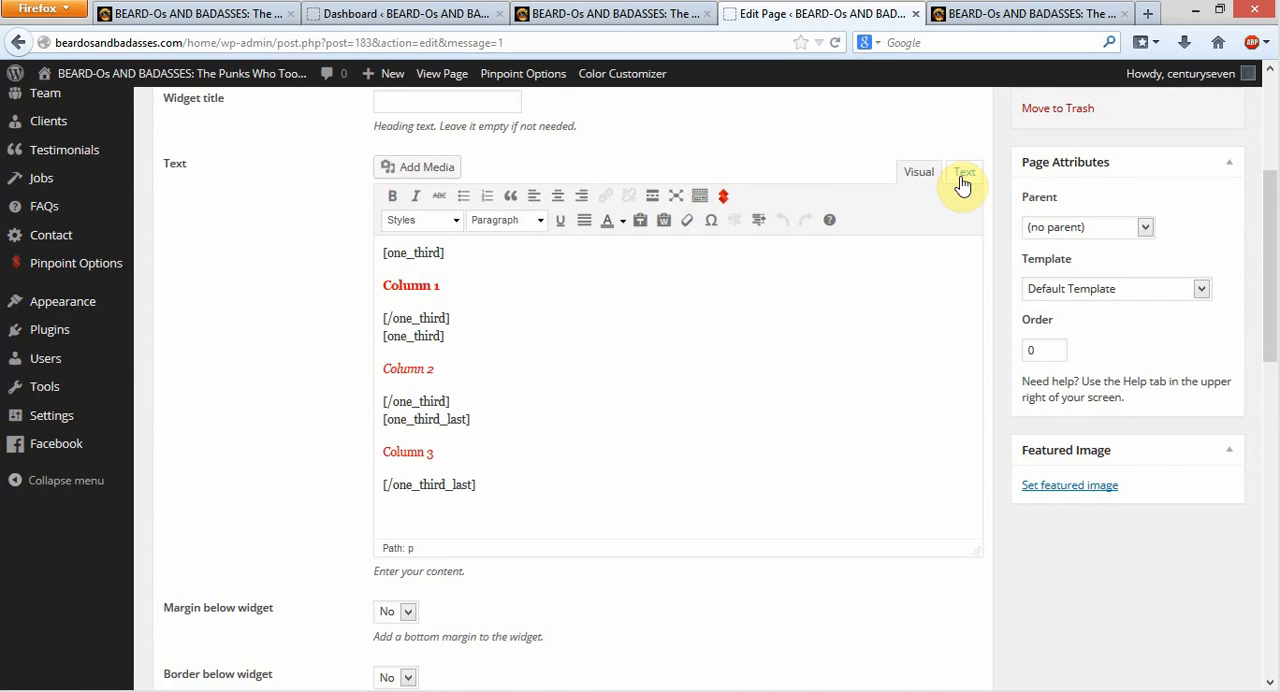
# Show the text block's HTML source and examine the strong, em and colour span tags around the Column 1 and Column 2 labels
pyautogui.click(963, 178)
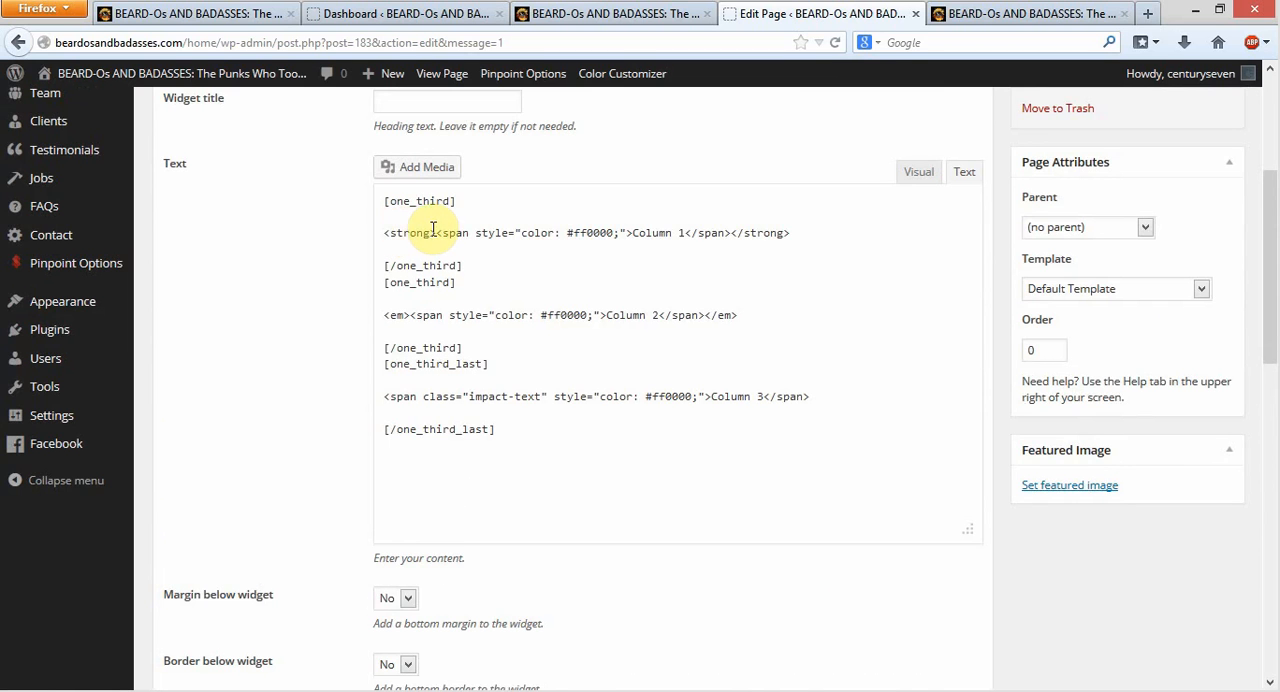
pyautogui.moveTo(437, 233); pyautogui.dragTo(615, 233)
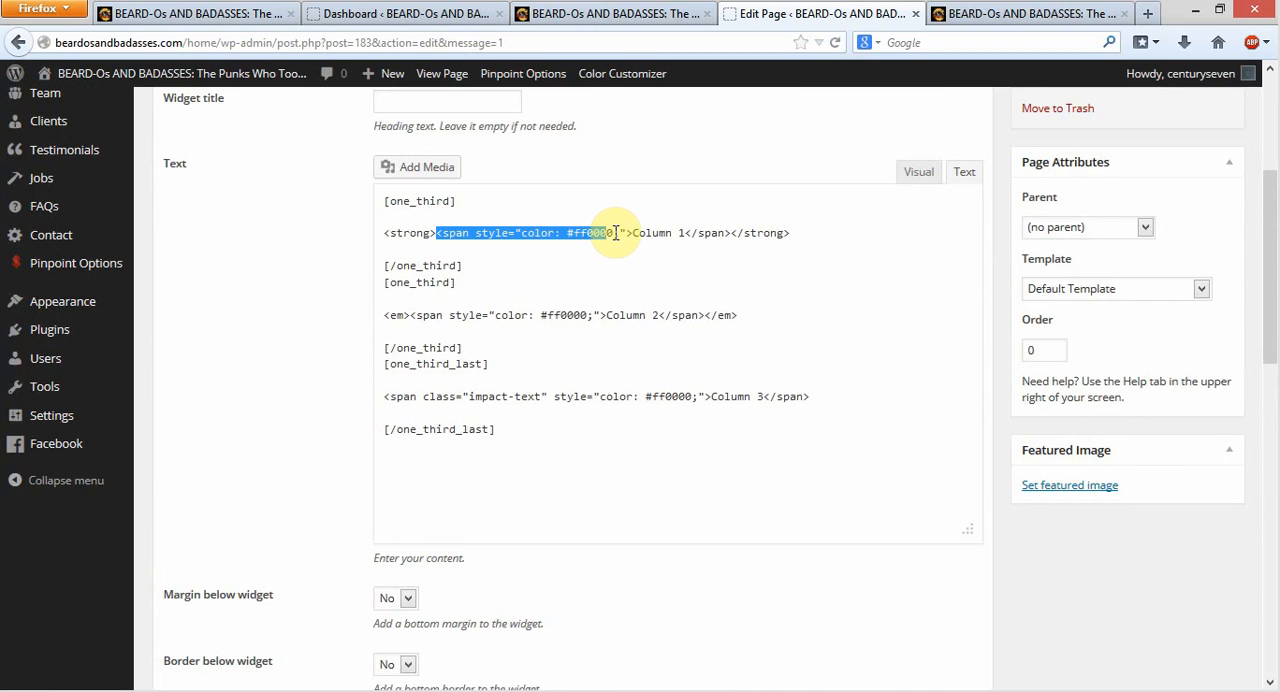
pyautogui.click(580, 283)
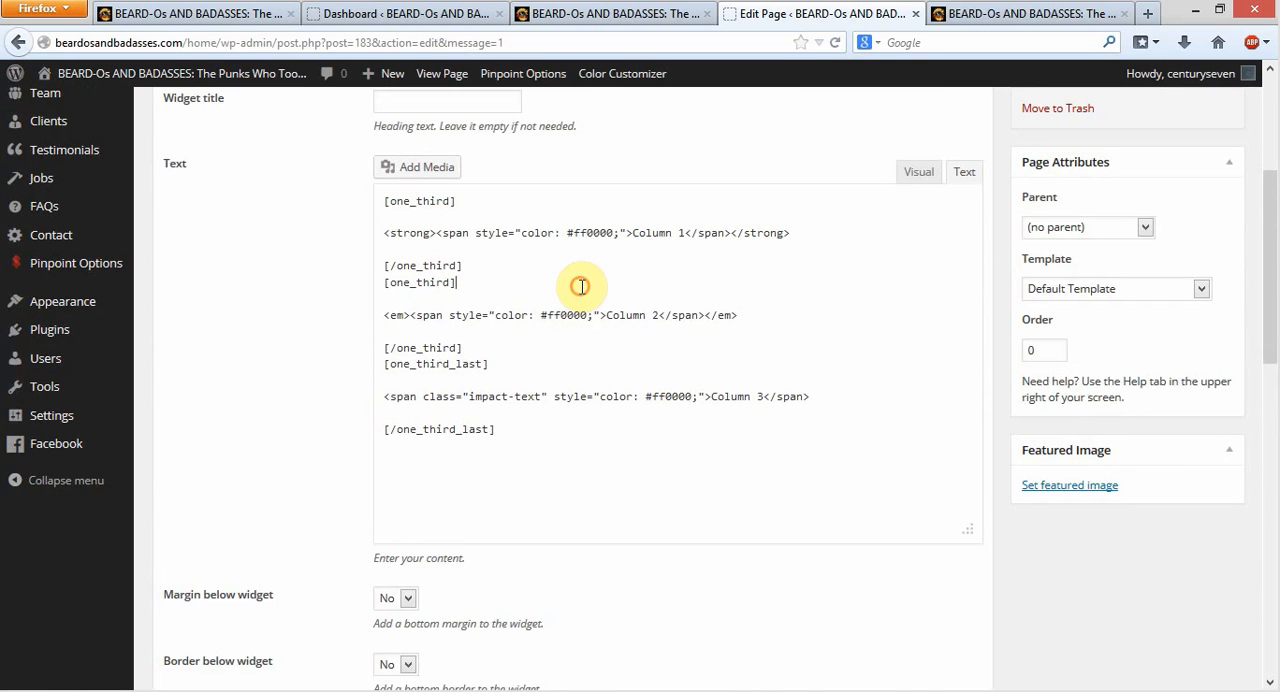
pyautogui.moveTo(463, 266); pyautogui.dragTo(366, 268)
pyautogui.click(461, 283)
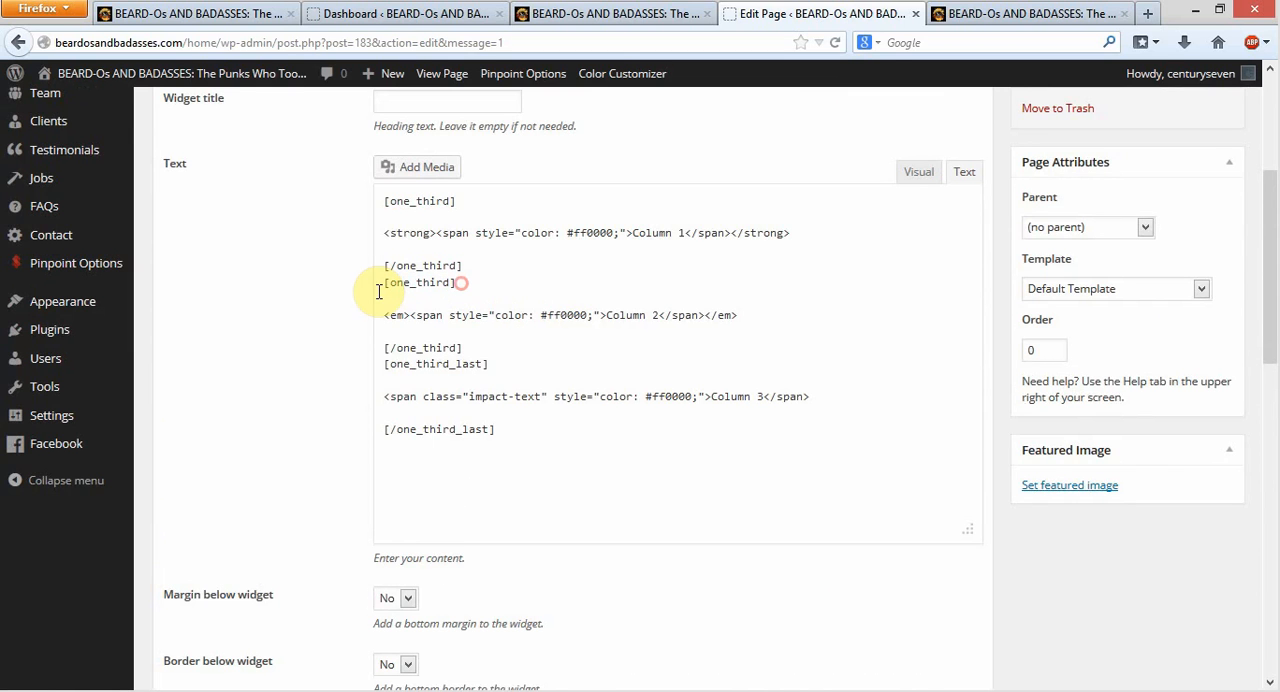
pyautogui.moveTo(384, 315); pyautogui.dragTo(602, 315)
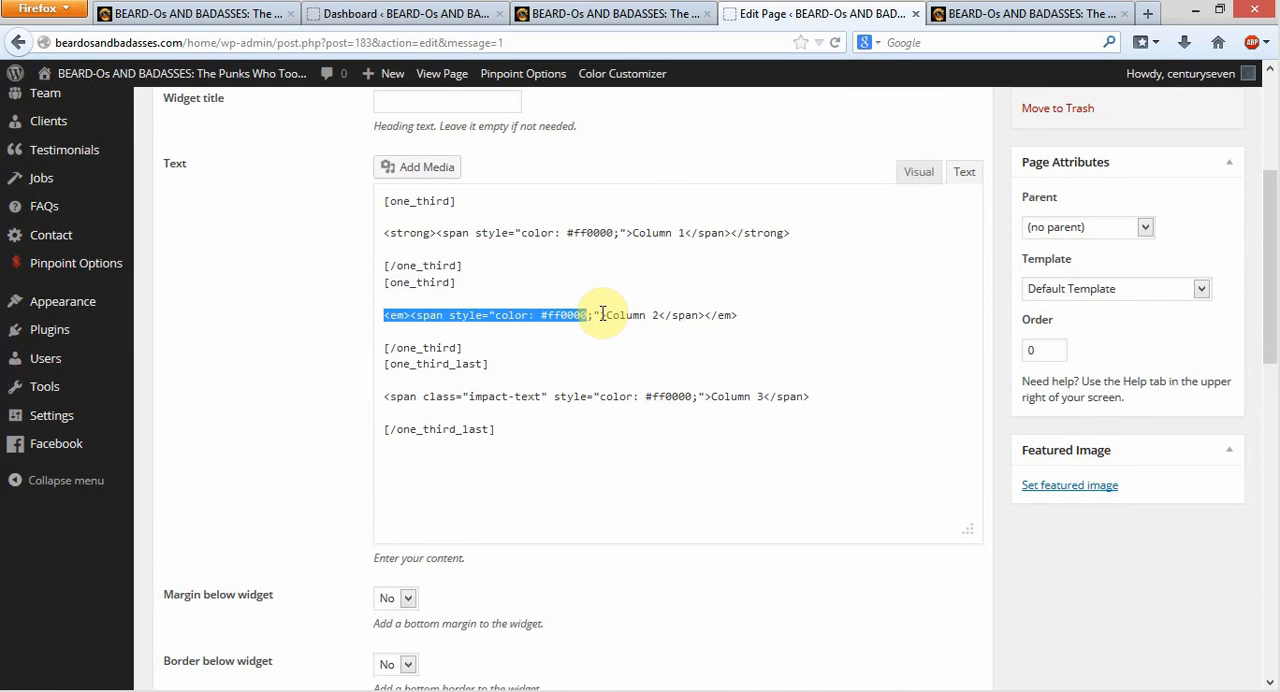
# Compare the text block's visual view with its HTML source, and close the block without saving
pyautogui.click(917, 171)
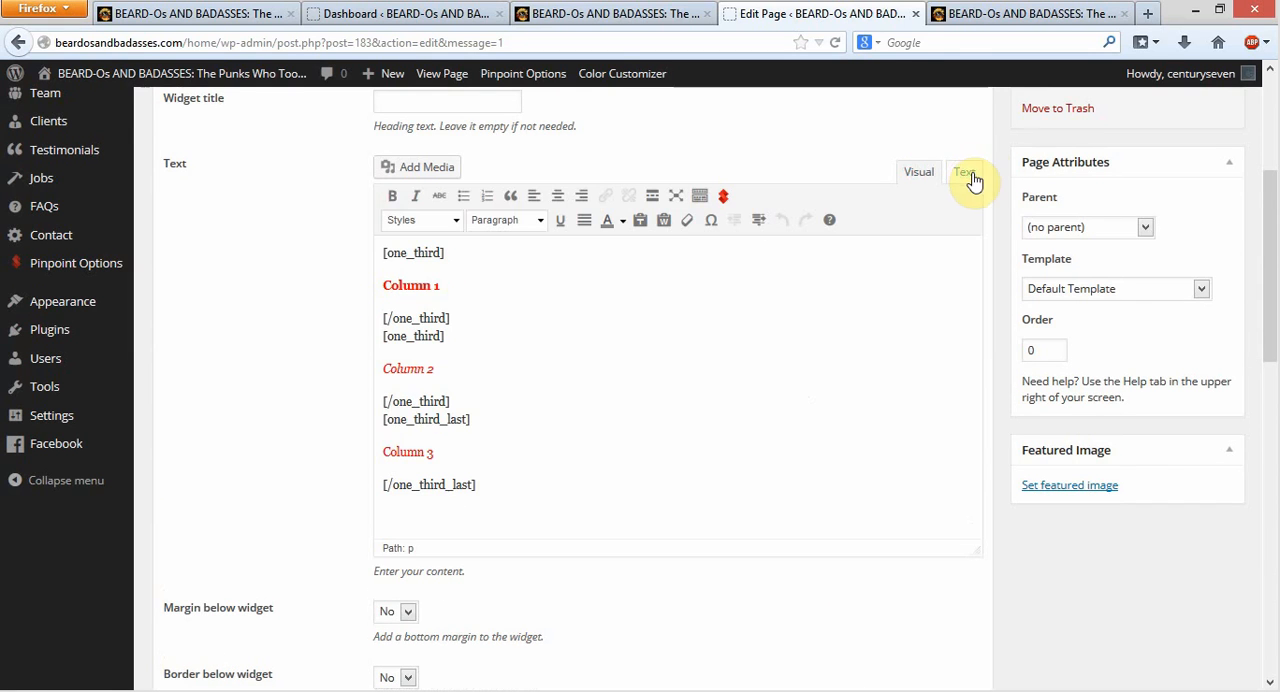
pyautogui.click(964, 174)
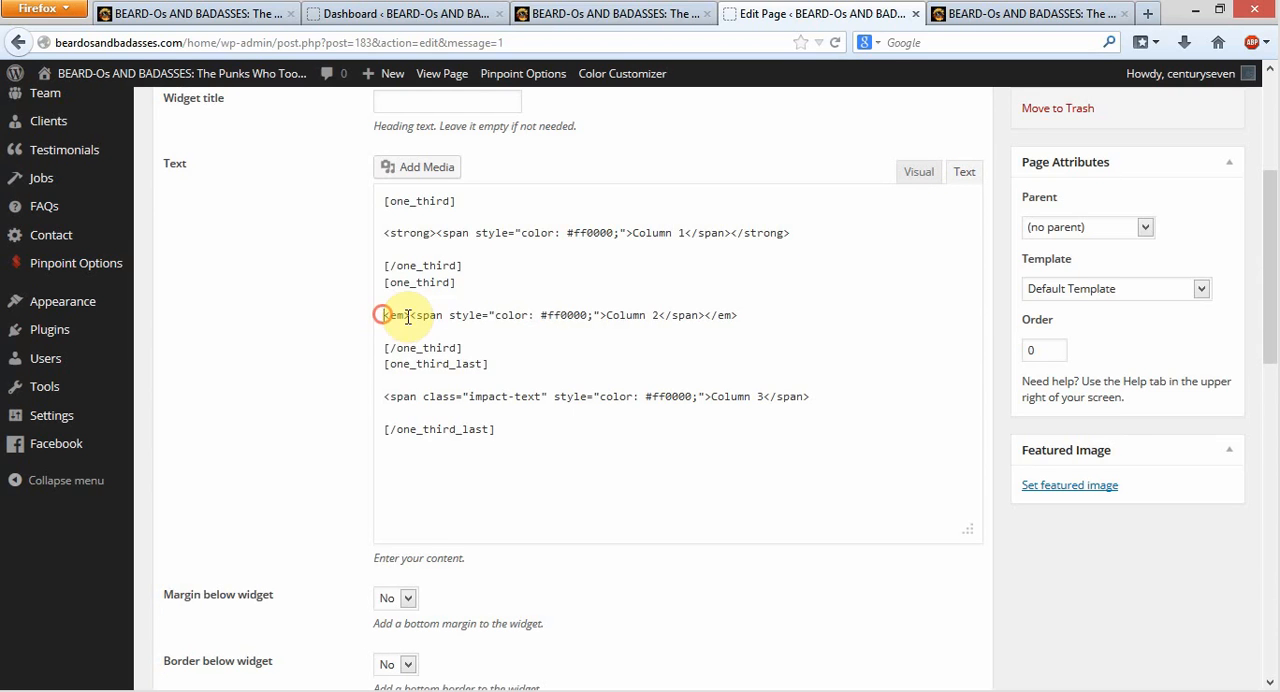
pyautogui.moveTo(385, 315); pyautogui.dragTo(664, 313)
pyautogui.click(895, 264)
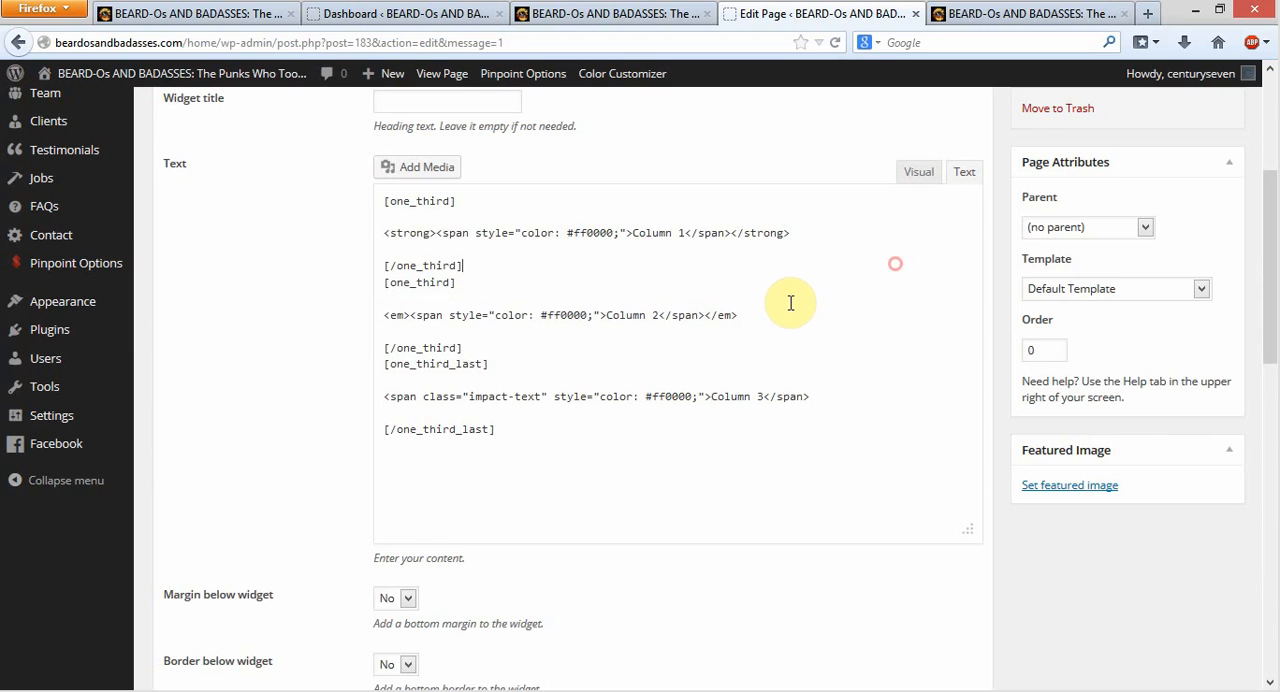
pyautogui.click(912, 170)
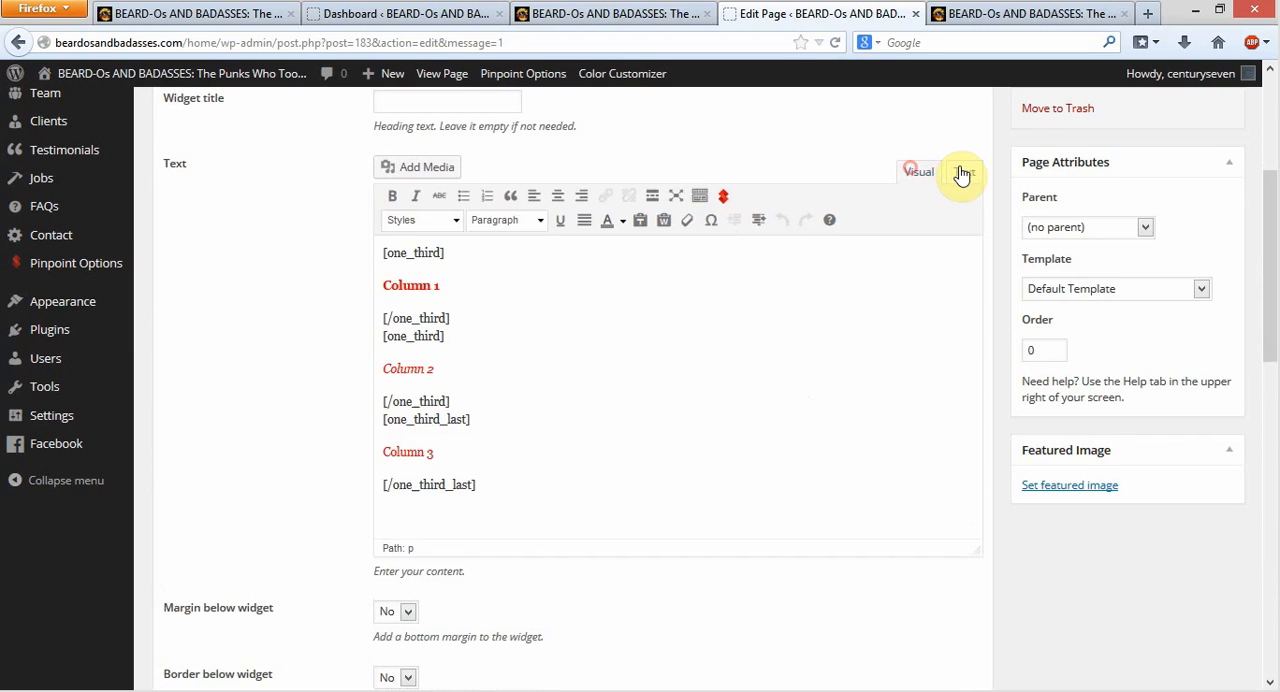
pyautogui.click(965, 174)
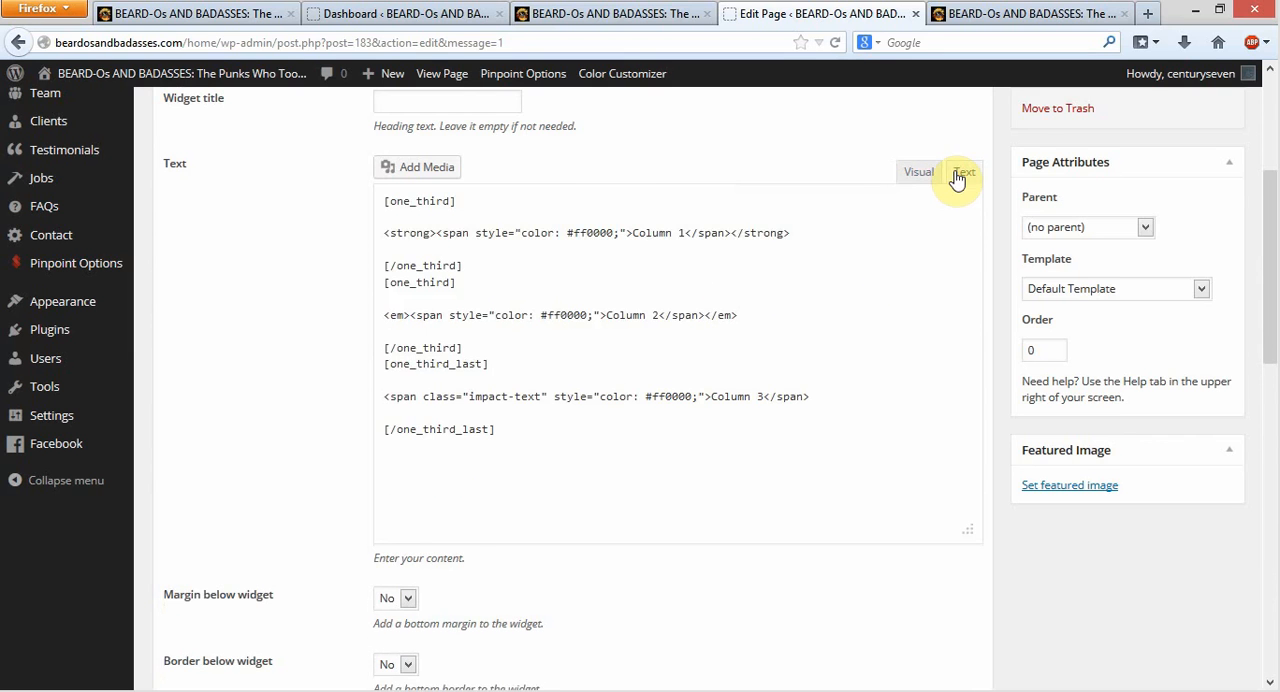
pyautogui.click(912, 170)
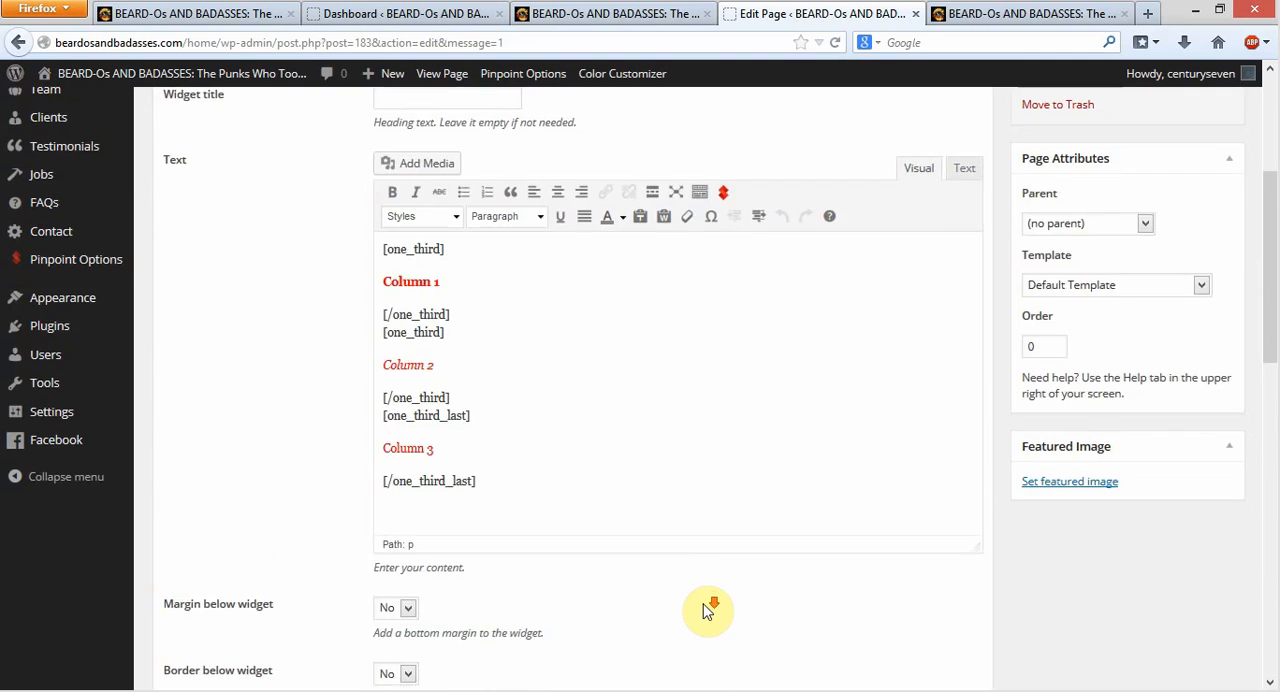
pyautogui.scroll(-4, 680, 560)
pyautogui.click(605, 456)
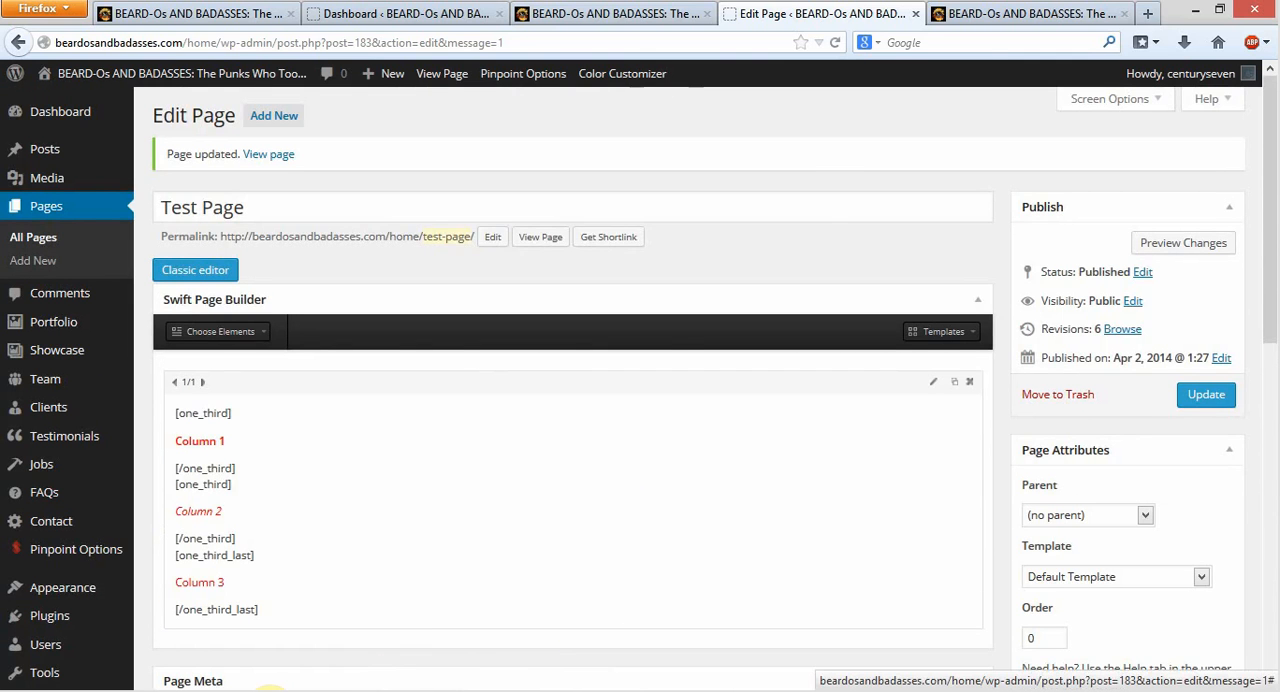